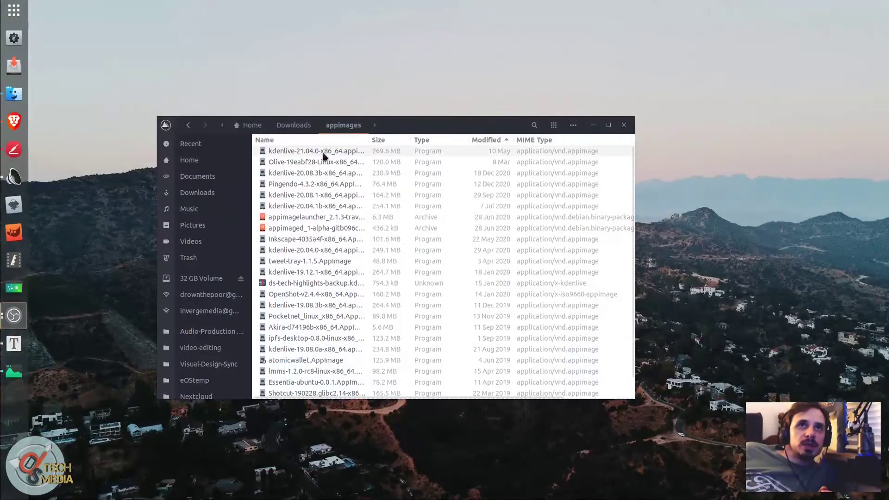
Run the kdenlive-21.04.0 AppImage from Files and open the recent kdenlive-21.04 project.
right_click(323, 153)
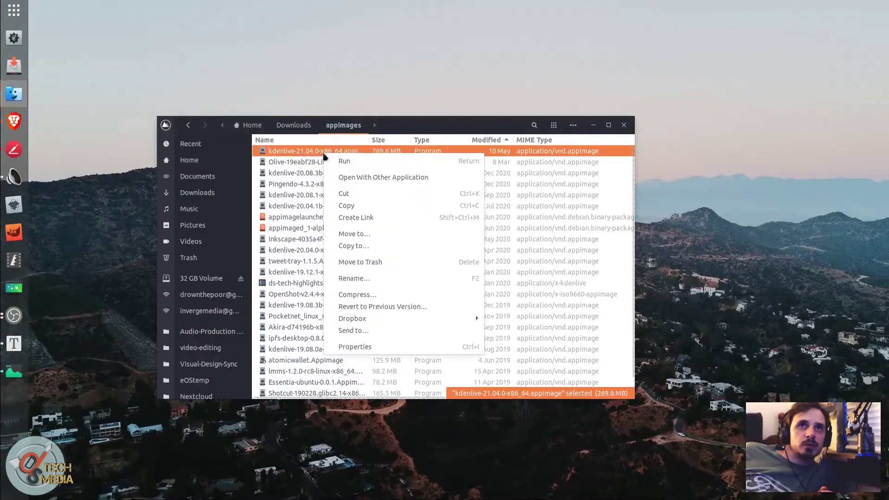
left_click(349, 163)
left_click(593, 126)
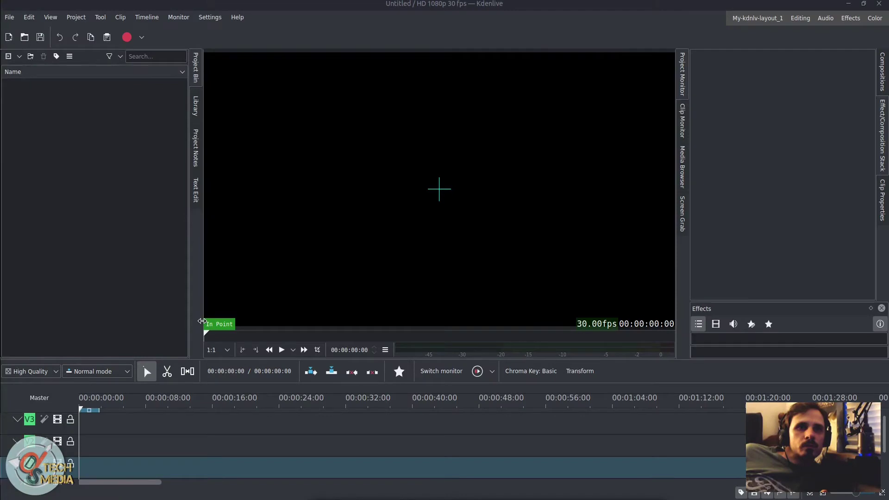
left_click(9, 17)
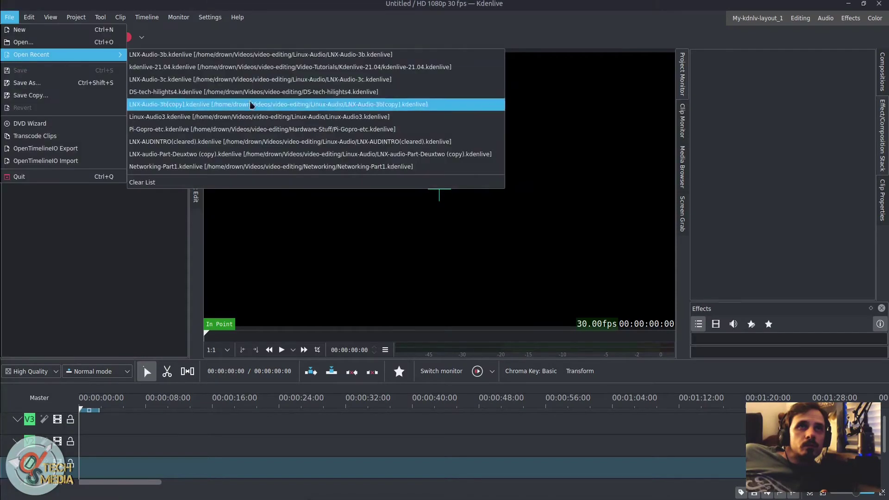
left_click(250, 62)
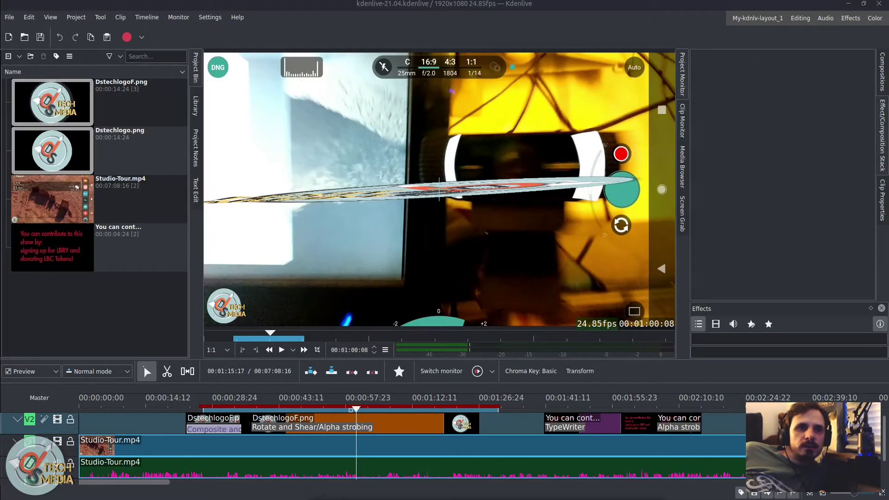
In the Media Browser, browse Videos and open the ssr-rec recordings folder.
left_click(682, 166)
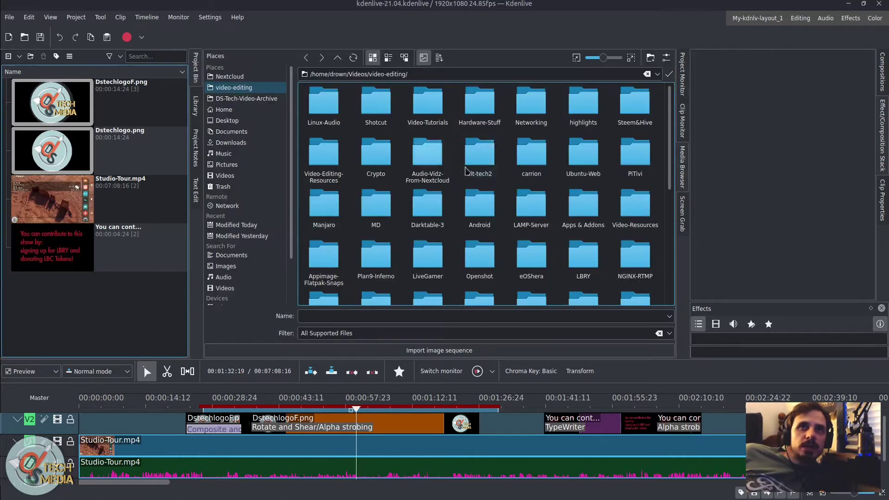
left_click(260, 176)
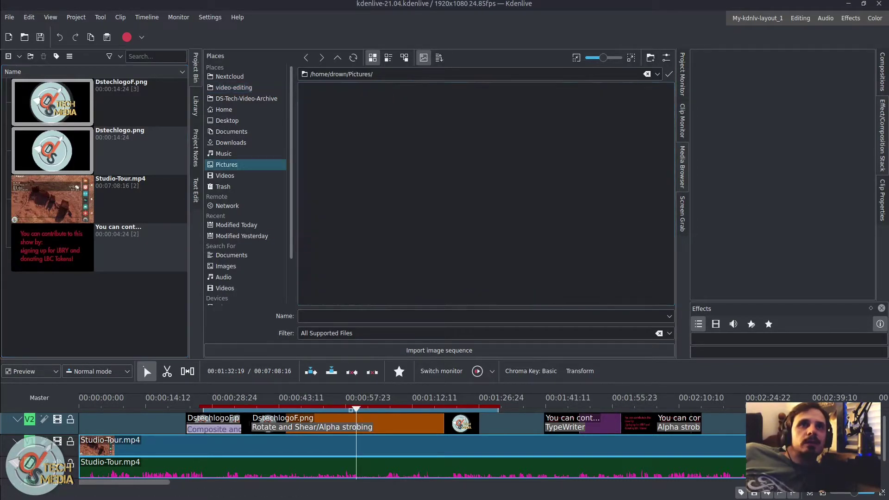
scroll(515, 176, "down", 10)
scroll(515, 177, "up", 8)
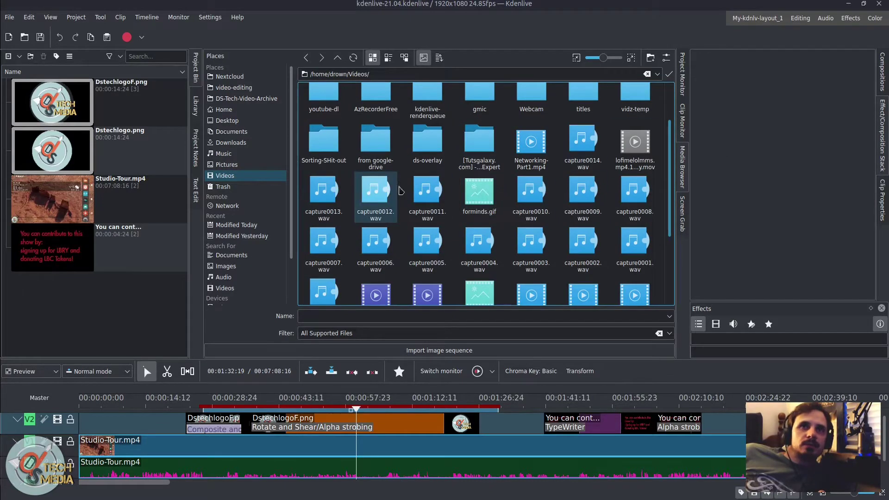
scroll(312, 214, "down", 5)
scroll(376, 195, "up", 3)
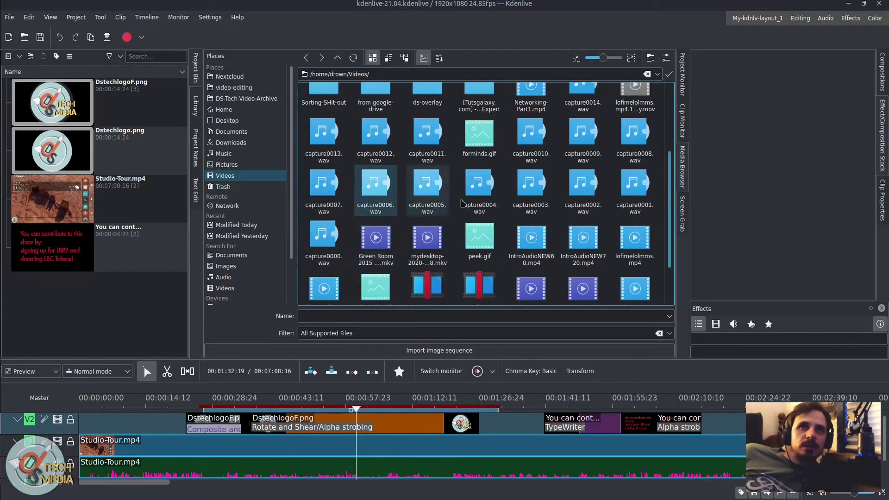
scroll(481, 205, "up", 3)
double_click(480, 203)
left_click(438, 212)
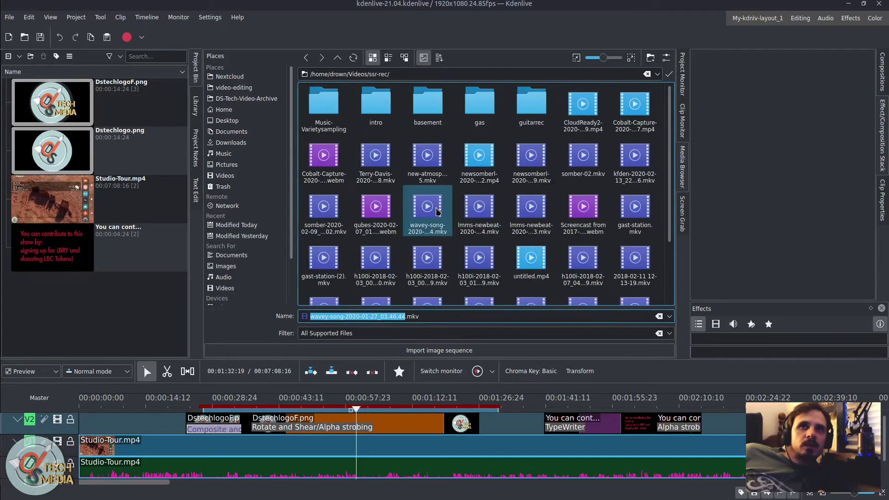
Add the wavey-song recording to the Project Bin, preview it, then delete the clip.
left_click_drag(438, 211, 52, 256)
left_click(63, 253)
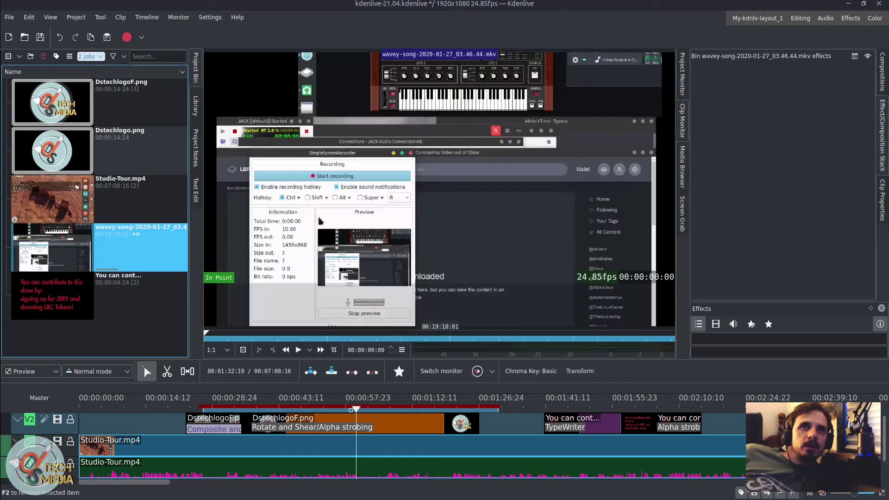
left_click(401, 337)
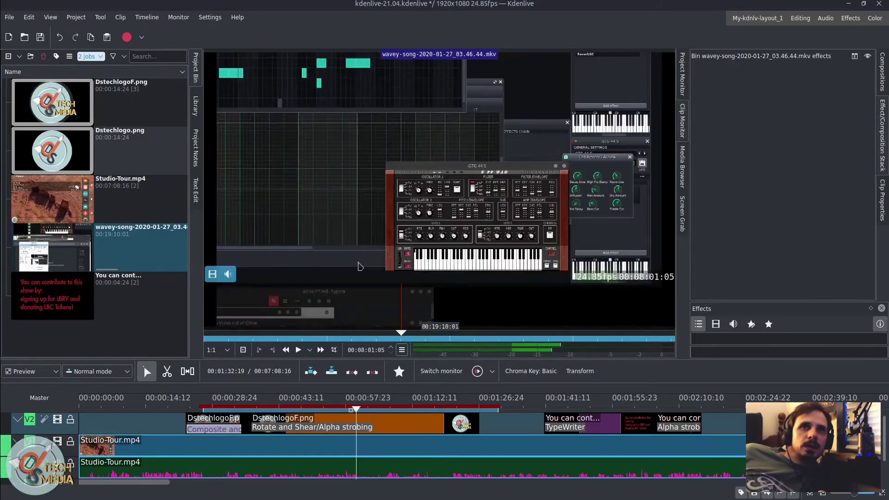
right_click(73, 264)
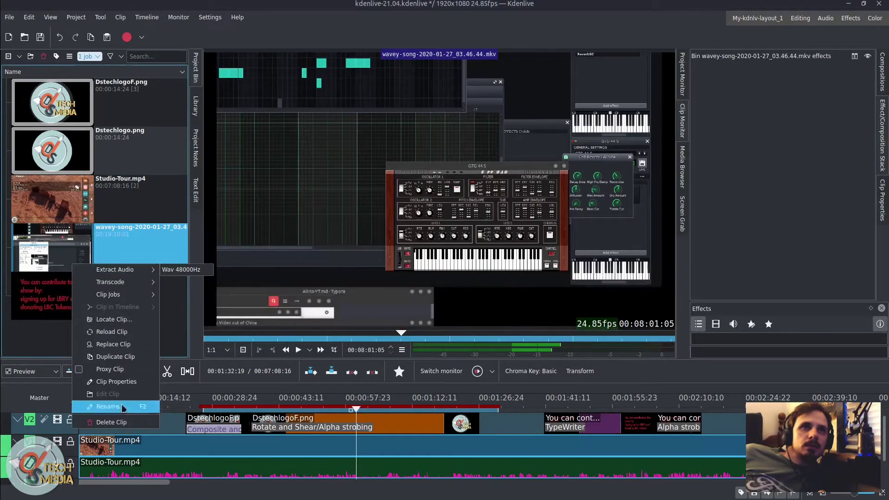
left_click(116, 421)
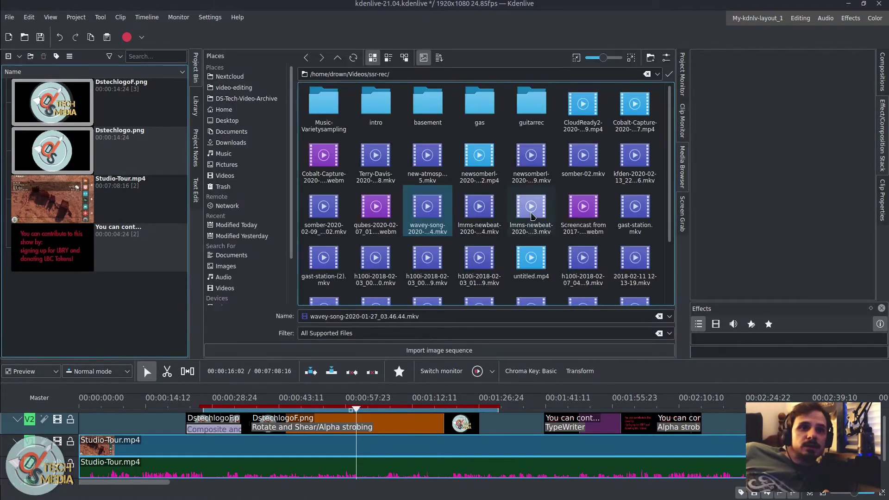
Scroll through the ssr-rec folder listing and clear the file selection.
scroll(531, 198, "up", 1)
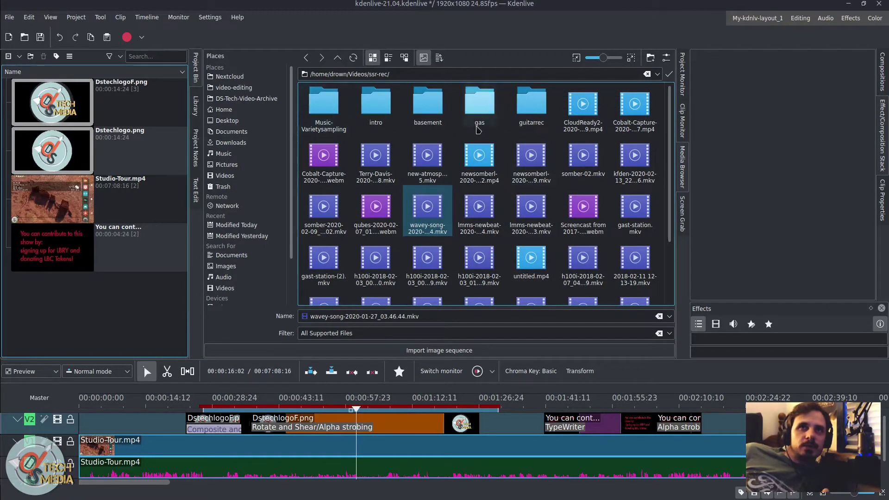
scroll(507, 123, "down", 3)
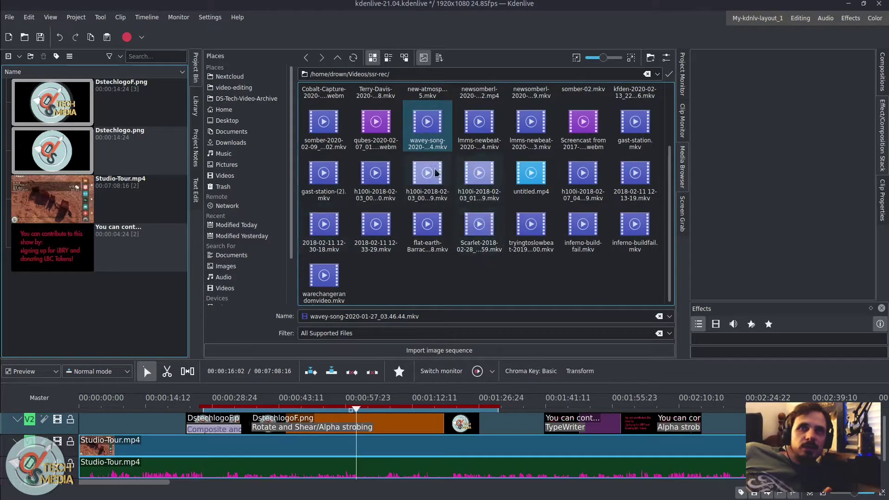
scroll(456, 165, "up", 3)
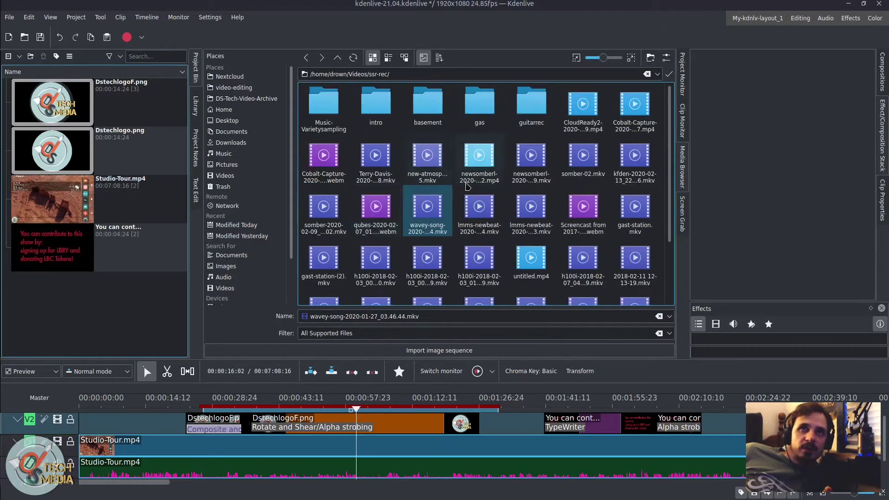
scroll(366, 204, "down", 3)
scroll(350, 216, "up", 2)
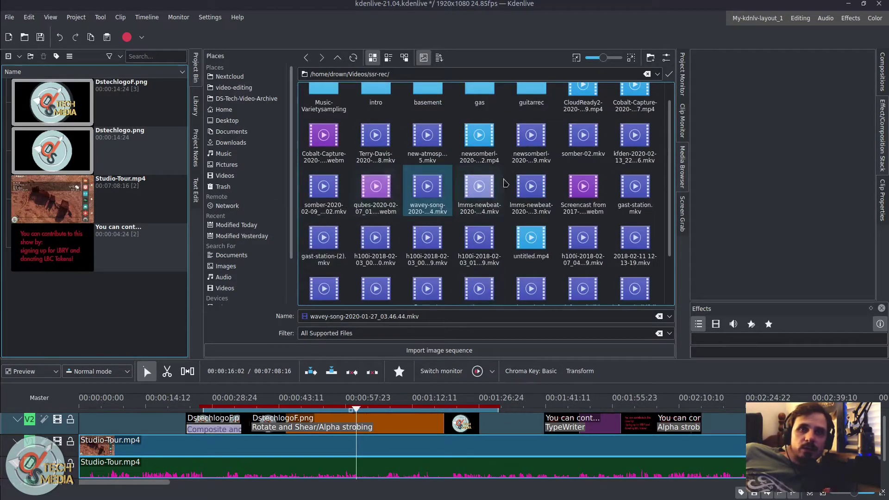
scroll(480, 178, "up", 1)
scroll(480, 176, "down", 3)
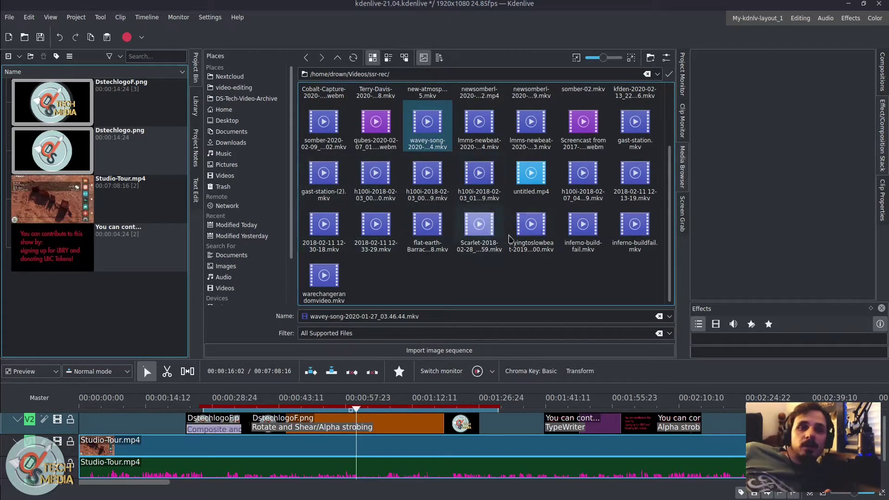
left_click(484, 280)
scroll(458, 246, "up", 3)
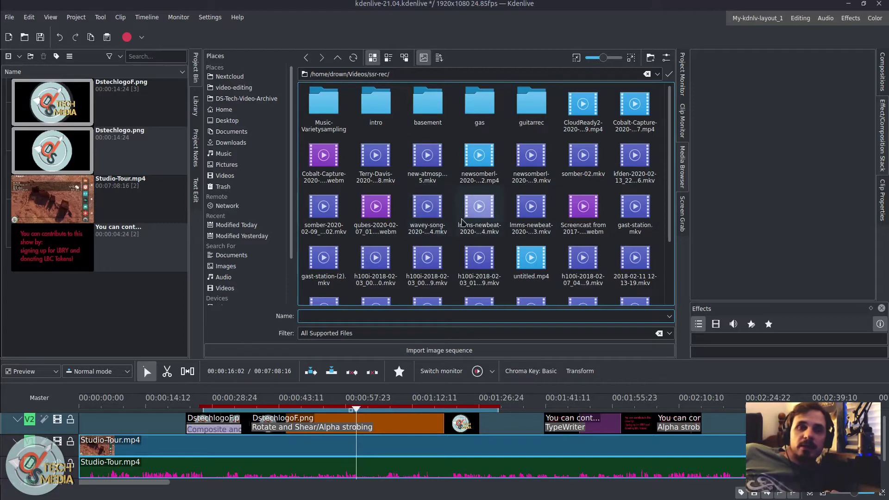
Open the Online Resources panel from the bin's add menu and dock it beside the Media Browser.
left_click(19, 57)
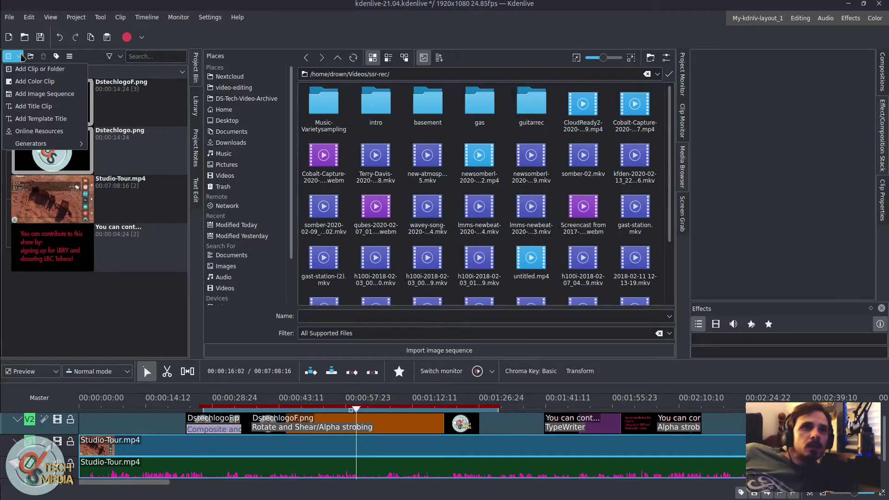
left_click(35, 132)
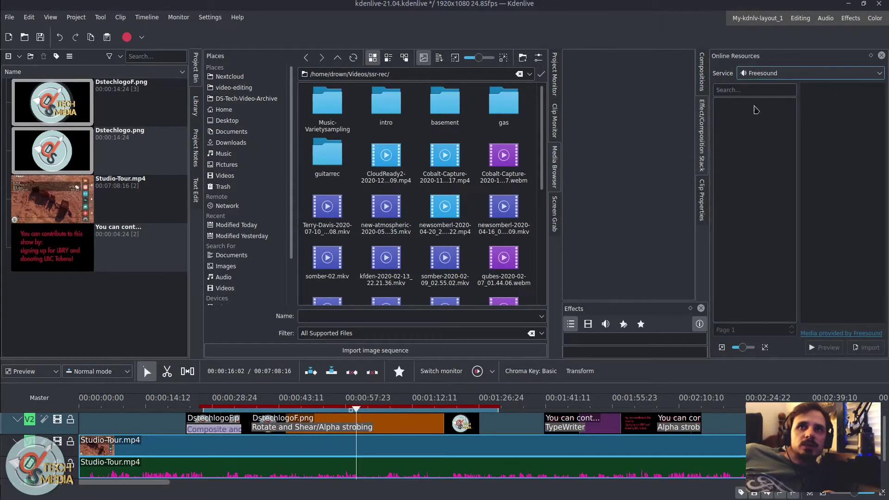
left_click_drag(769, 56, 647, 147)
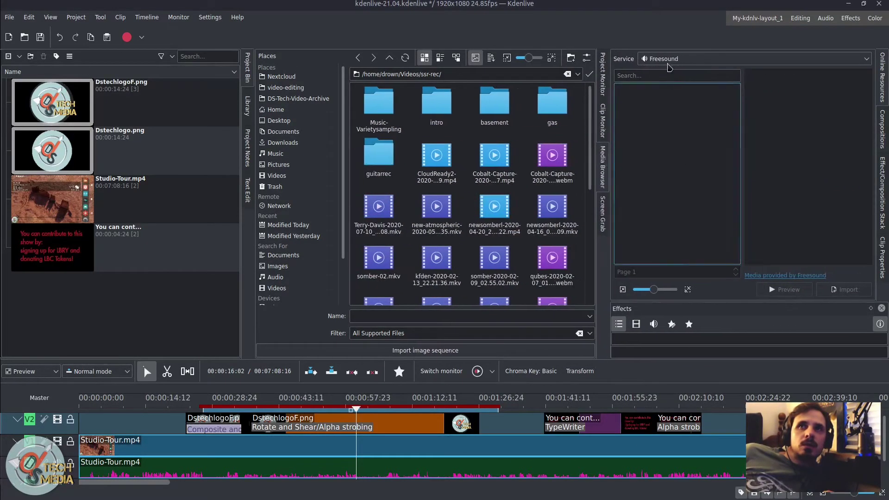
Change the online resources service from Freesound to Pexels Video.
left_click(669, 59)
left_click(669, 70)
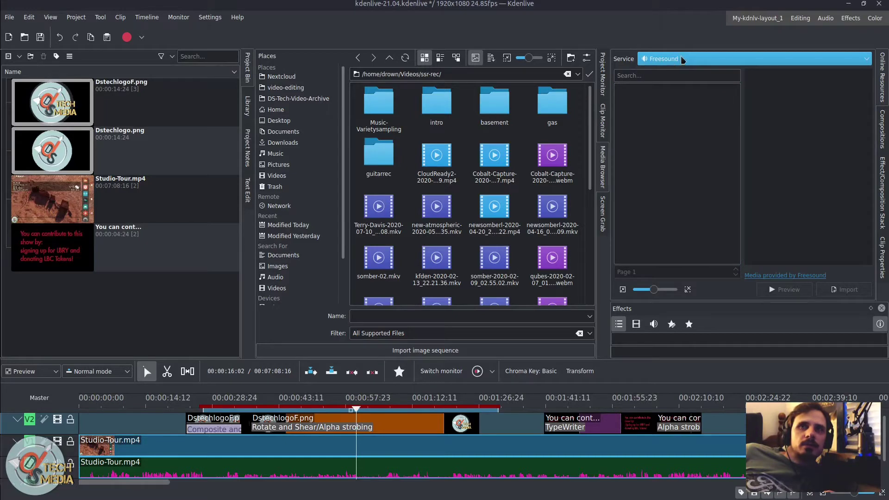
left_click(682, 59)
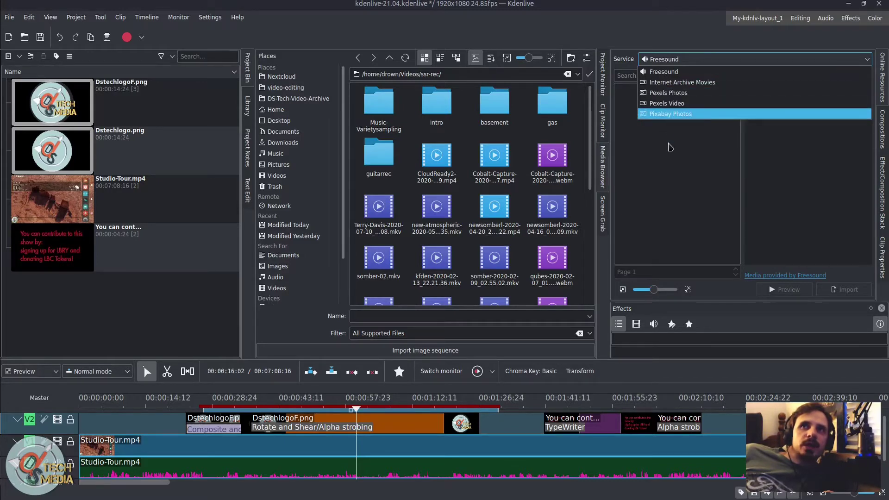
left_click(667, 103)
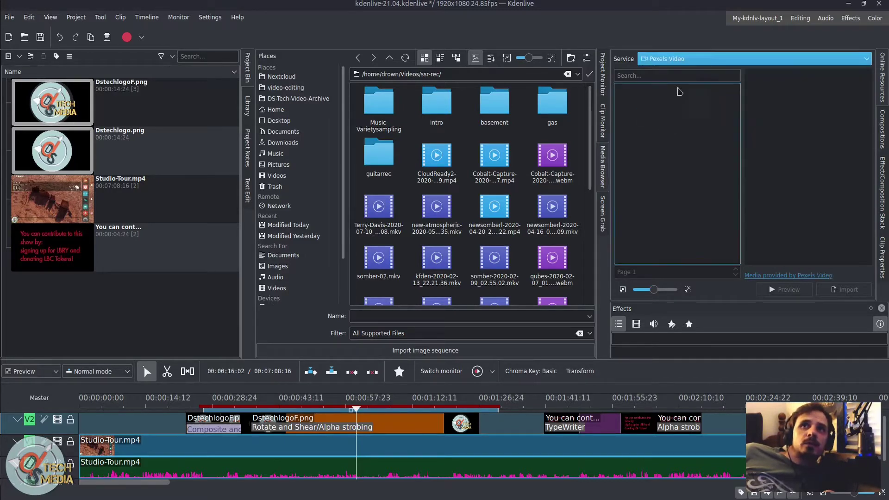
Search Pexels Video for 'server', then for 'computer'.
left_click(665, 75)
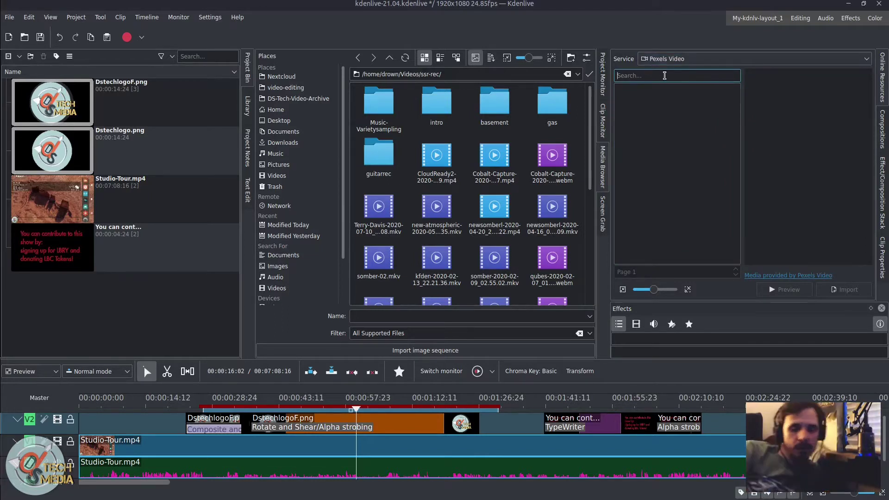
type("server")
key("Return")
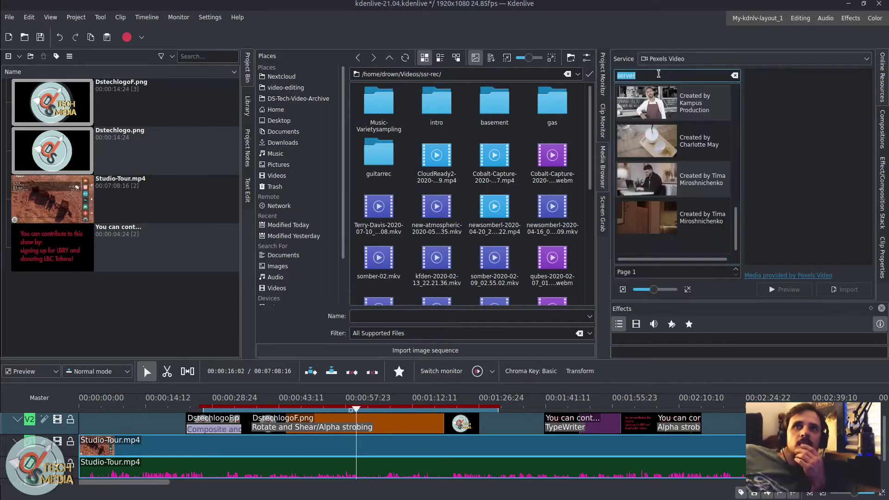
type("computer")
key("Return")
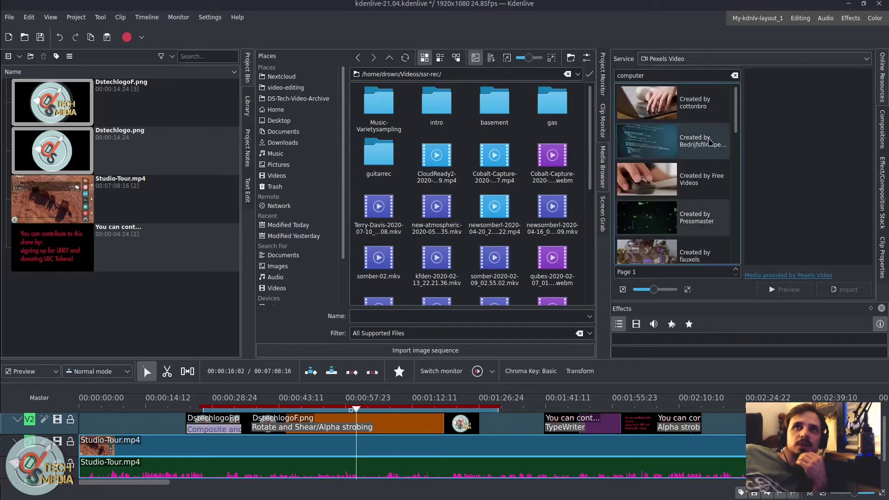
Preview the second computer result, widen the preview, then preview a Pressmaster video.
left_click(690, 143)
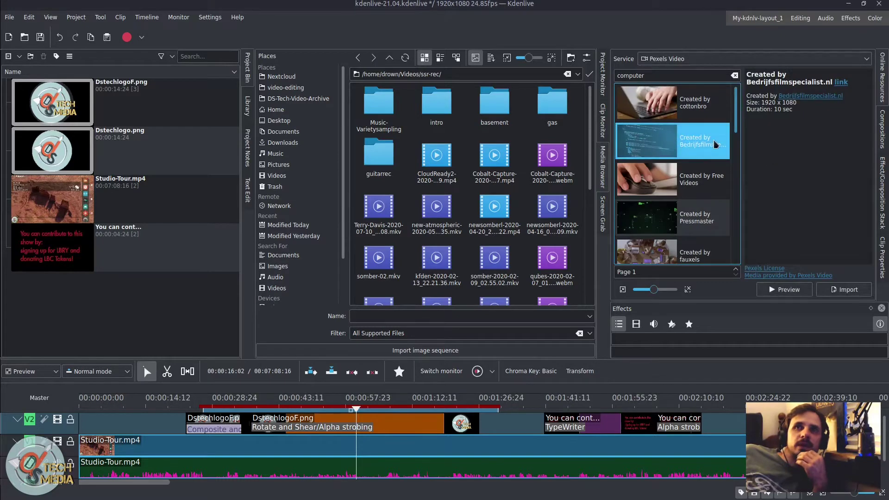
left_click(784, 289)
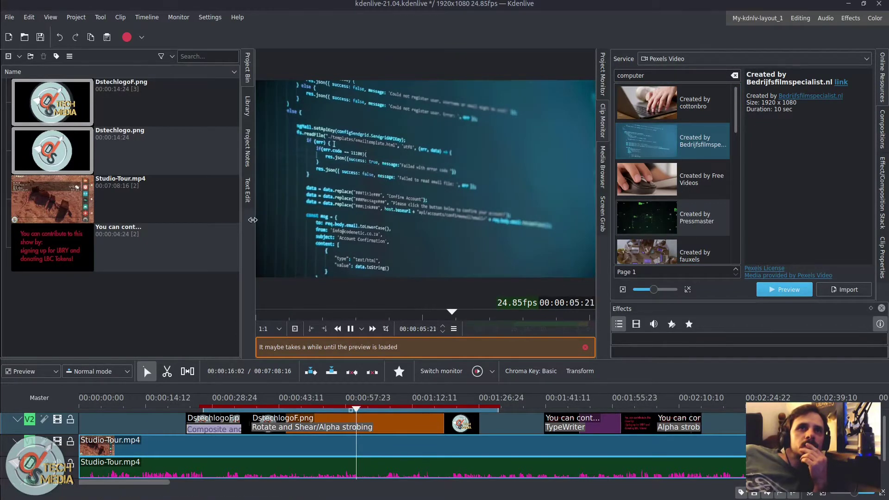
left_click_drag(254, 222, 202, 234)
left_click(672, 217)
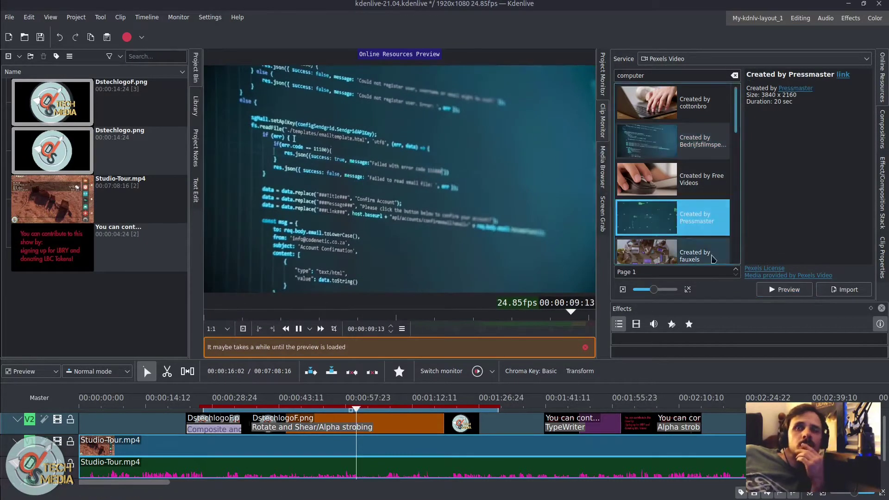
left_click(785, 289)
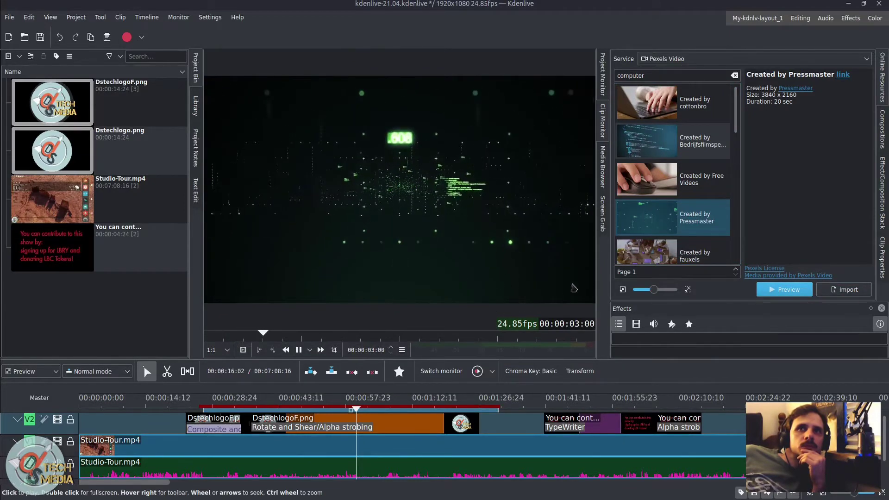
Preview another Pressmaster video further down and check the available online services.
scroll(671, 176, "down", 5)
left_click(671, 218)
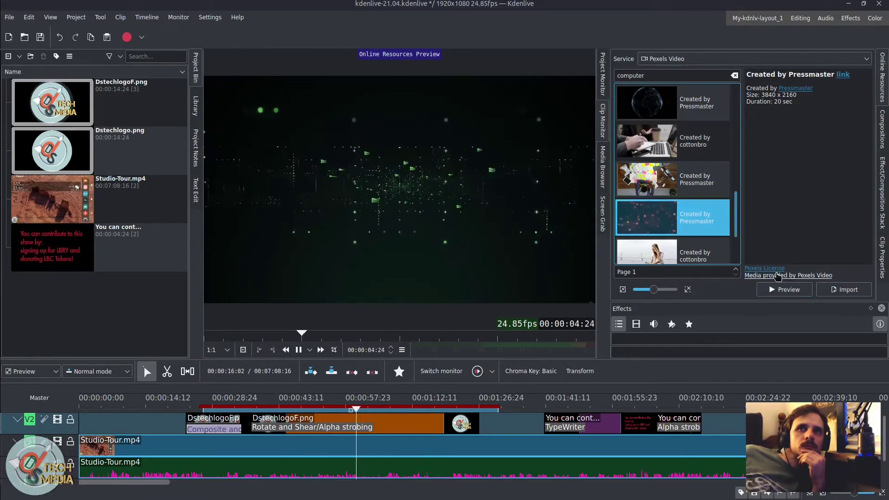
left_click(787, 290)
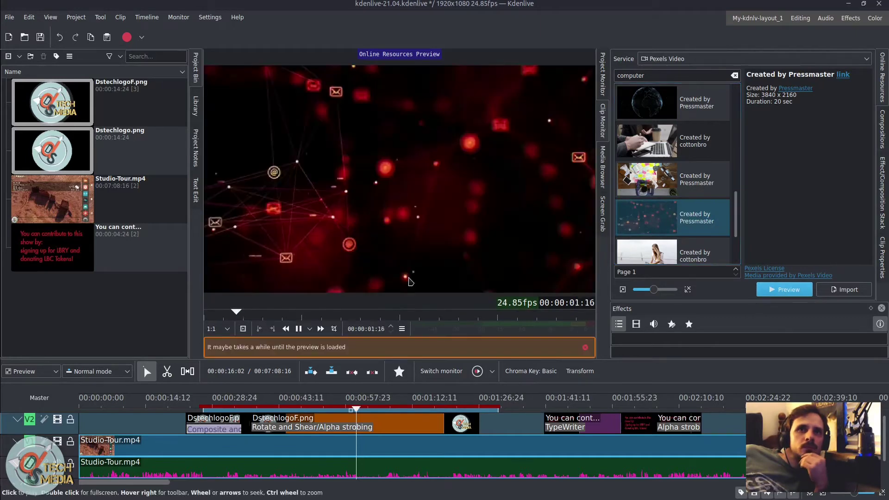
scroll(642, 134, "down", 2)
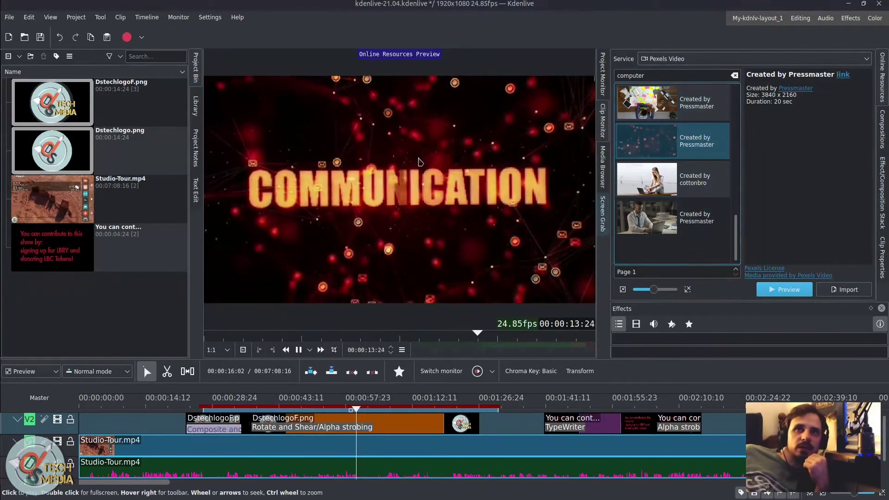
scroll(683, 120, "up", 3)
left_click(681, 59)
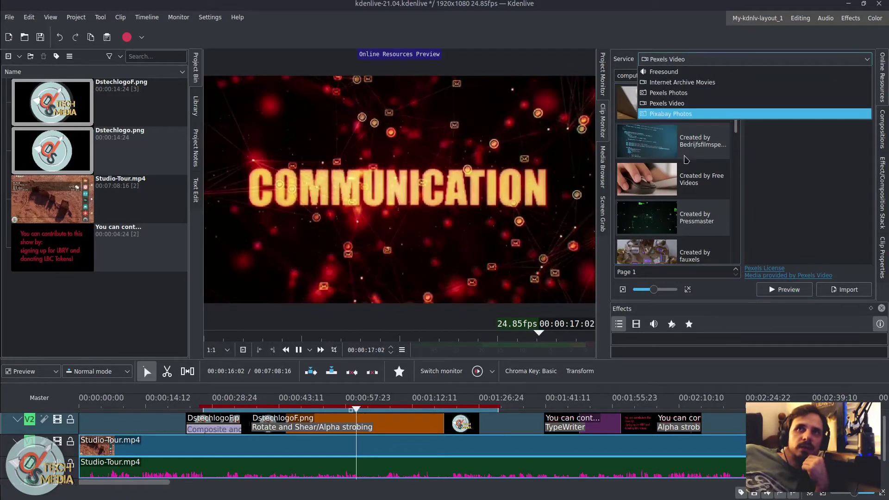
Switch to the layout without the menu bar and zoom the timeline out over Studio-Tour.
key("Escape")
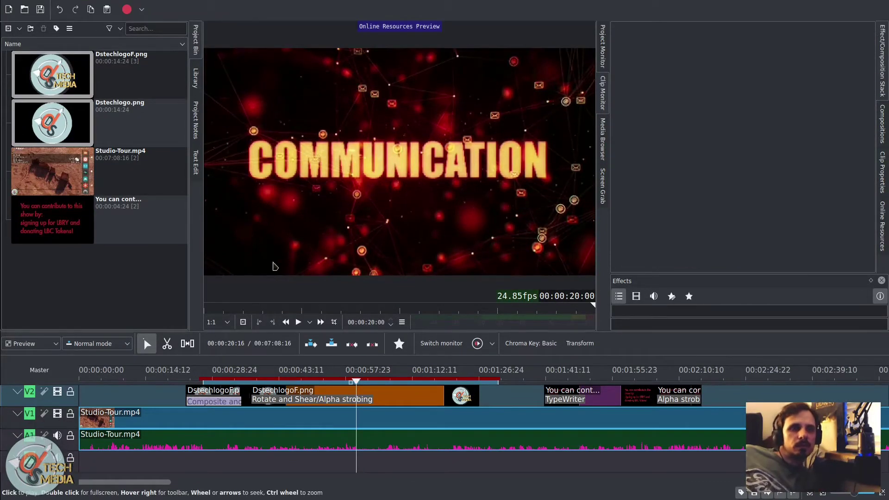
scroll(259, 442, "down", 5)
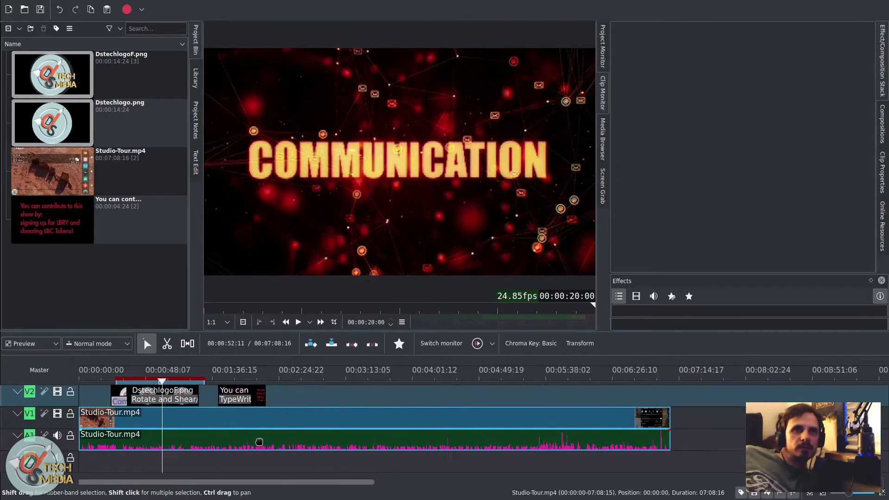
scroll(206, 413, "up", 4)
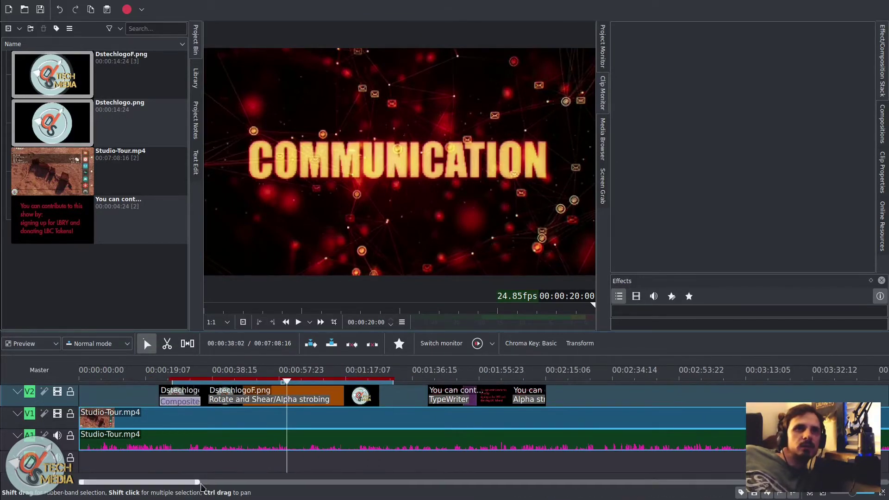
scroll(634, 443, "down", 3)
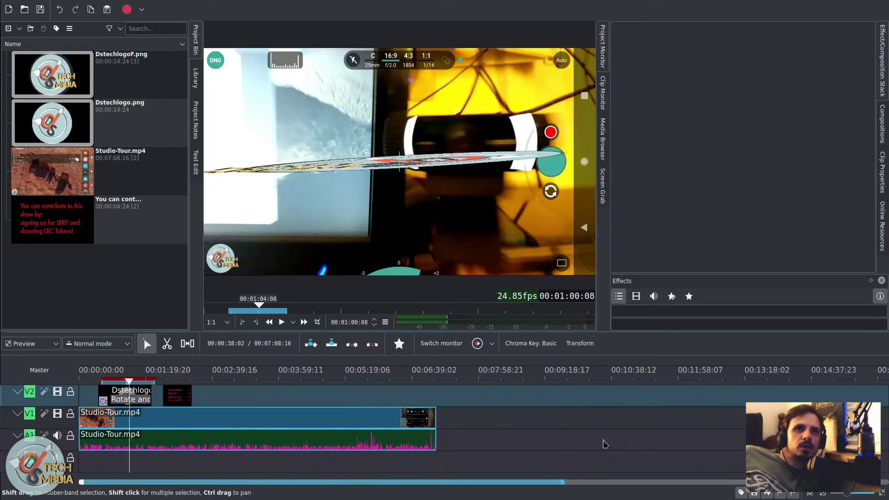
scroll(81, 438, "up", 8)
left_click_drag(84, 482, 302, 483)
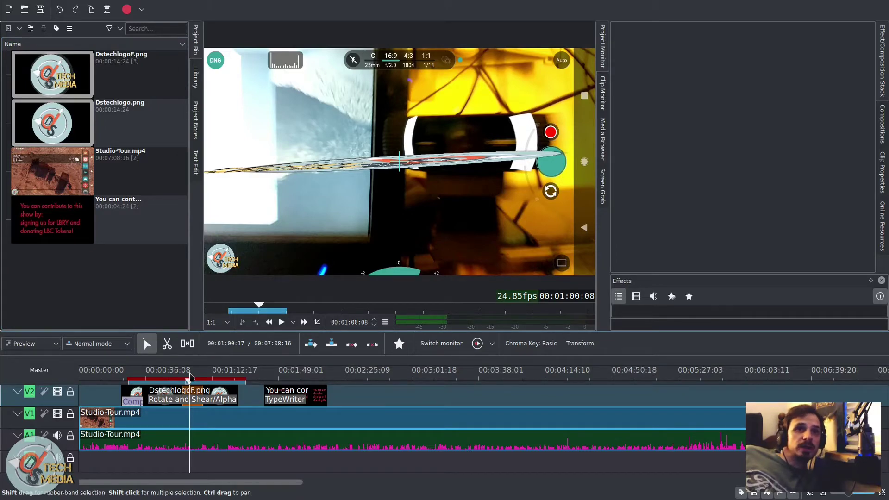
Add a Category 3 marker on the Studio-Tour clip at 00:01:00:08.
right_click(363, 417)
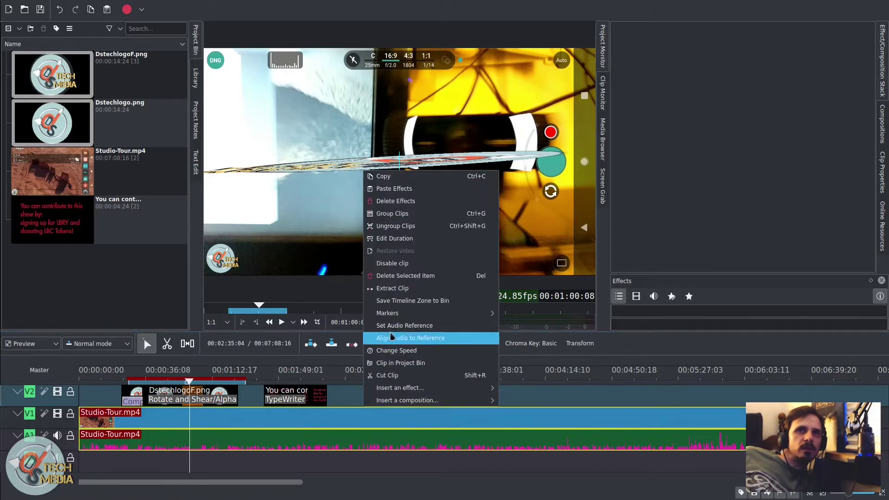
mouse_move(408, 317)
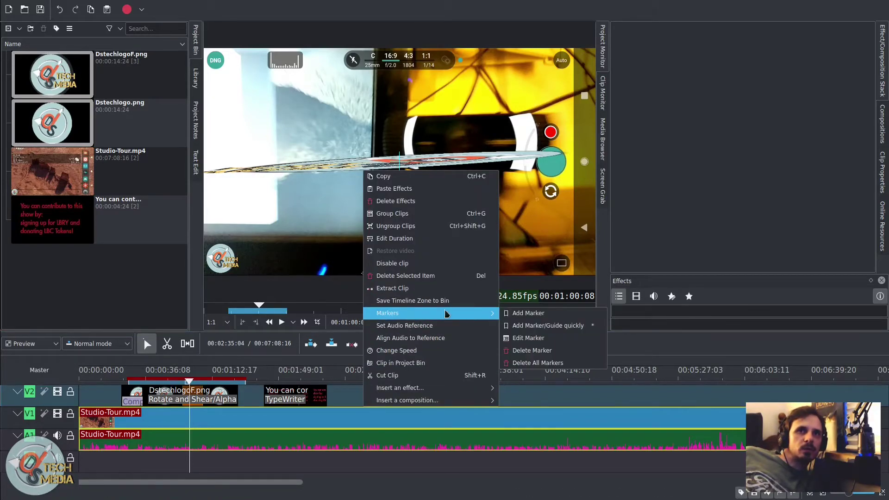
left_click(530, 314)
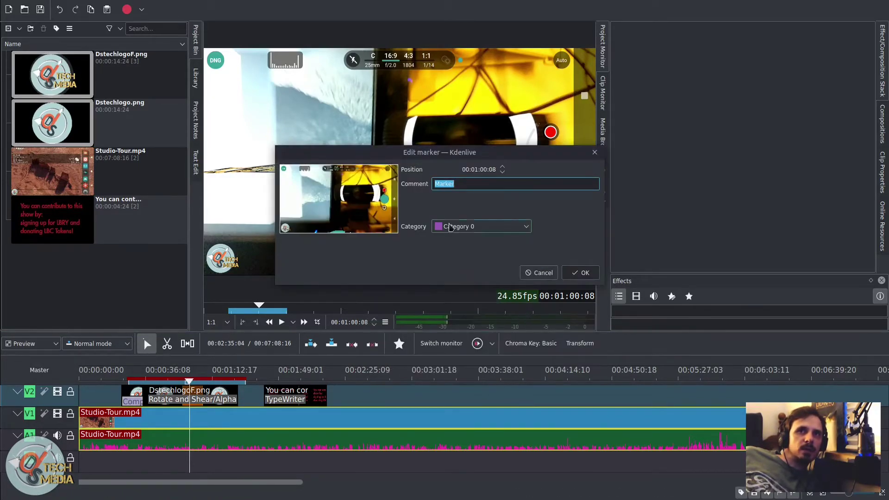
left_click(449, 226)
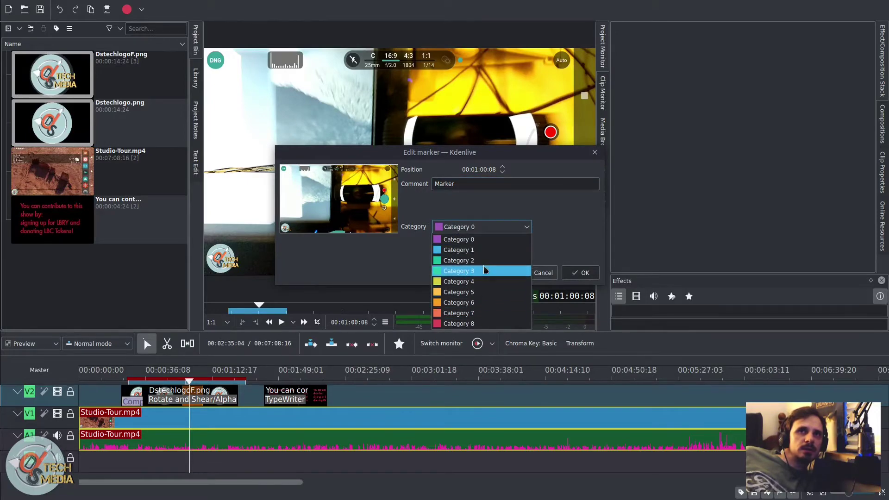
left_click(486, 272)
left_click(580, 272)
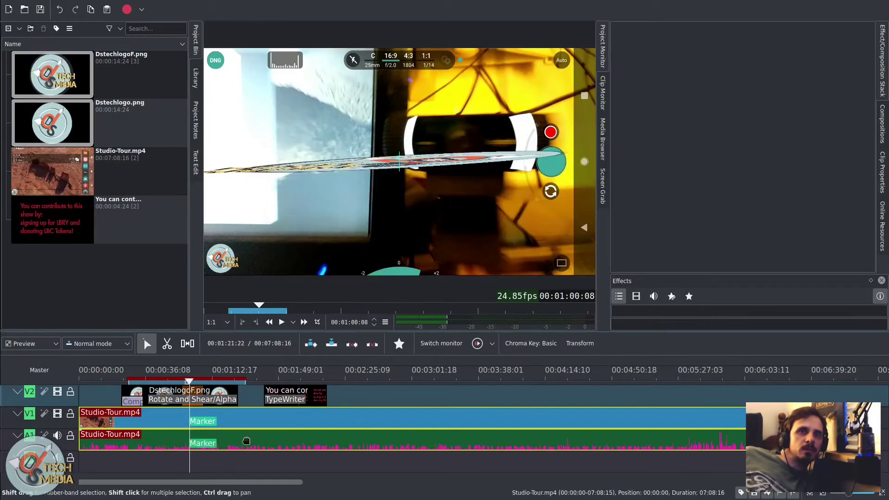
Add a timeline guide and move it back to about two minutes in.
right_click(376, 392)
left_click(414, 445)
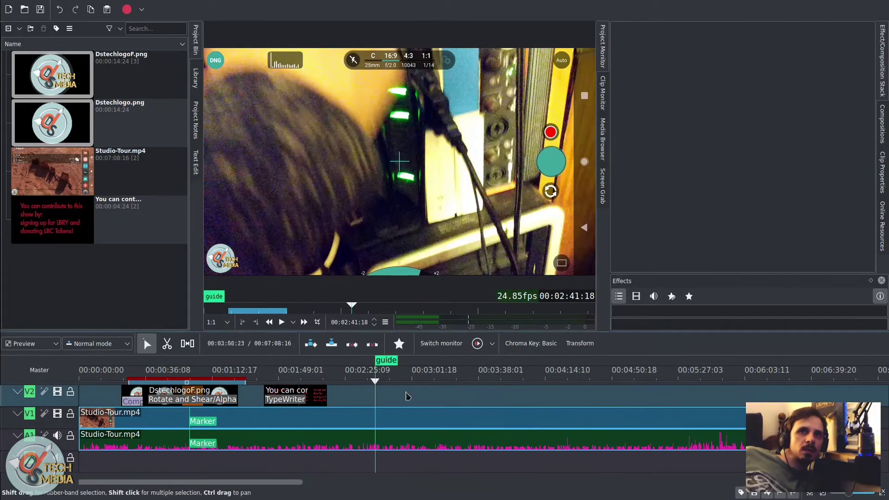
left_click_drag(391, 361, 322, 369)
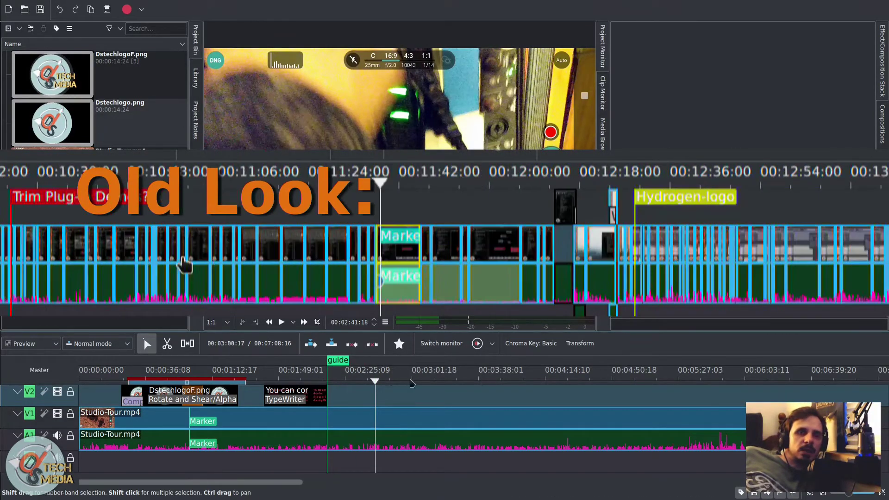
Select the DstechlogoF.png clip to show its Rotate and Shear and Alpha strobing effects.
right_click(200, 413)
key("Escape")
left_click(193, 387)
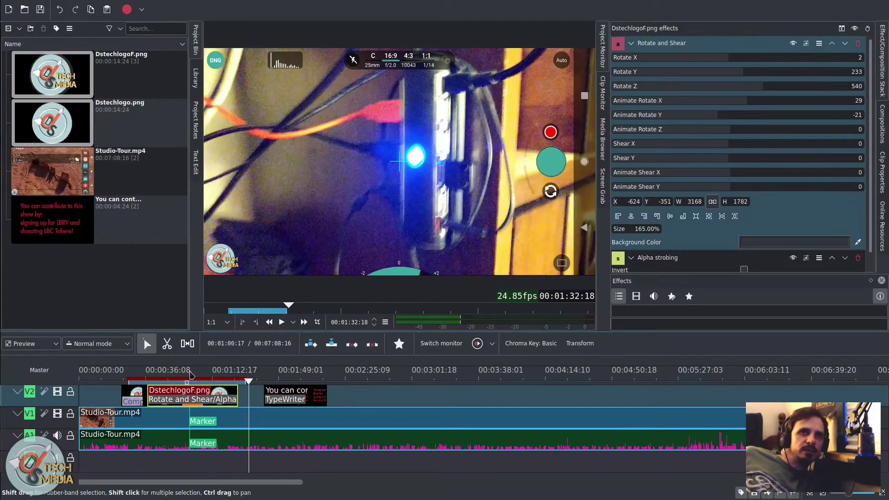
Slide the contribution title clip left against DstechlogoF.png and select it at 00:01:32:05.
left_click_drag(266, 393, 248, 379)
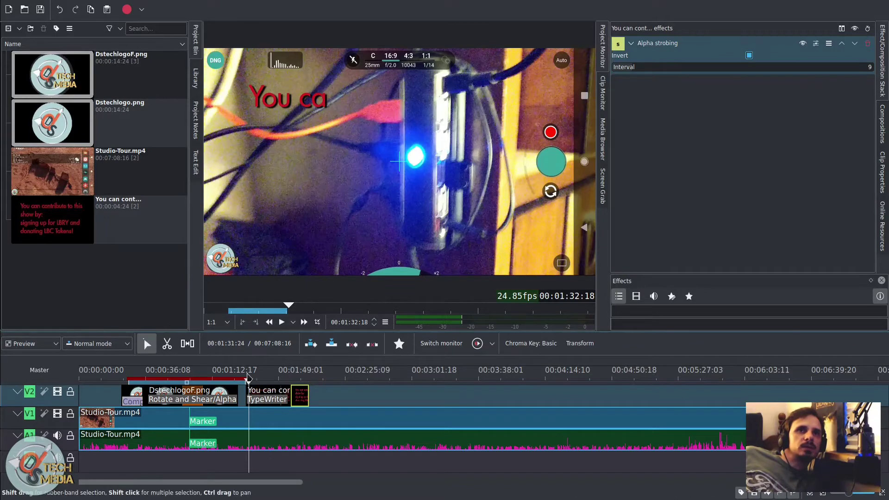
left_click(244, 380)
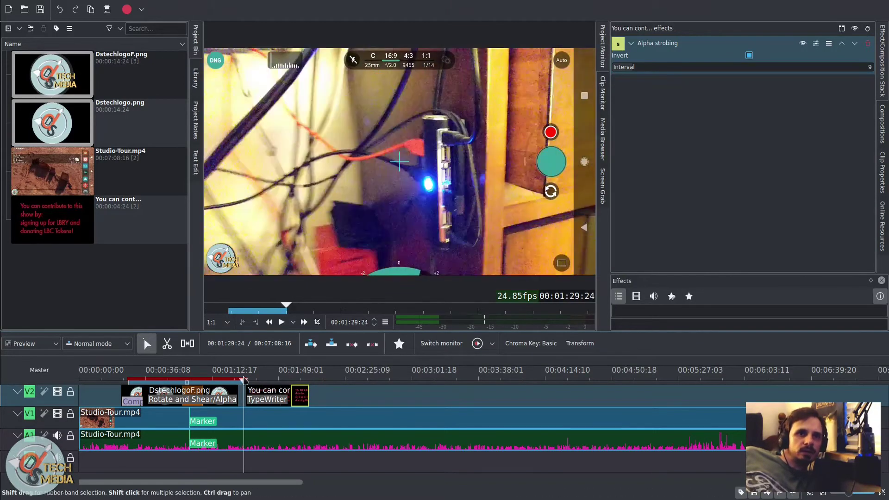
left_click(249, 380)
left_click(268, 394)
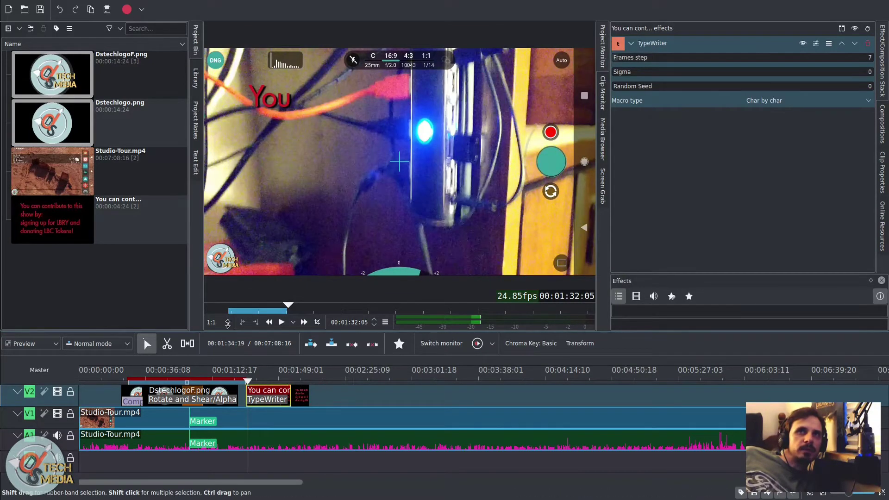
Load the title from the Project Bin, open it in the Title Clip editor, then close it.
left_click(98, 224)
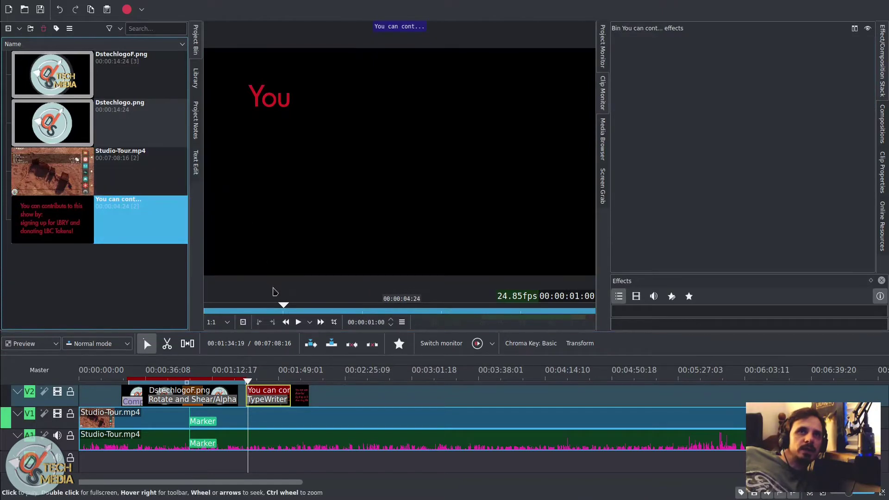
double_click(124, 232)
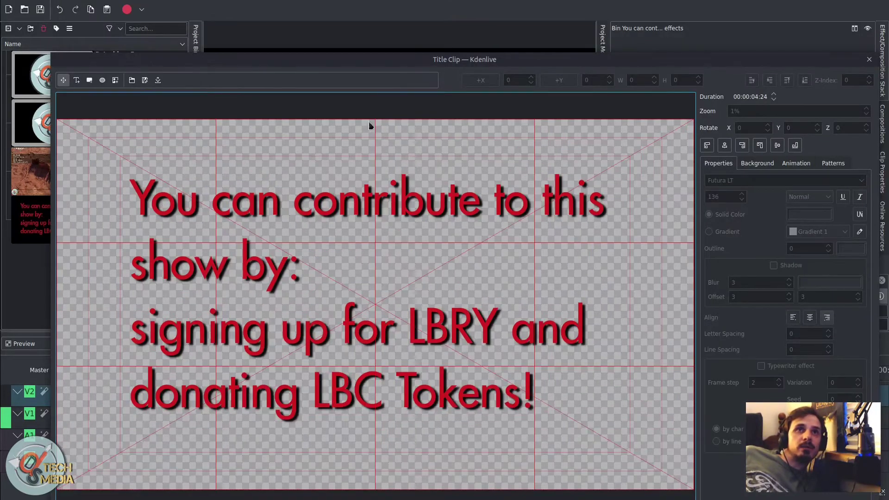
left_click_drag(420, 60, 338, 22)
left_click(787, 21)
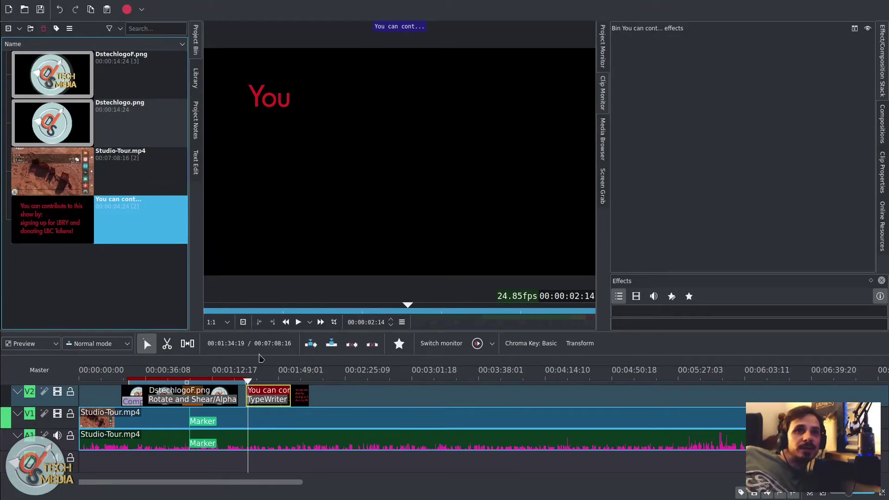
Play the title clip and review the TypeWriter animation modes.
left_click(246, 380)
key("space")
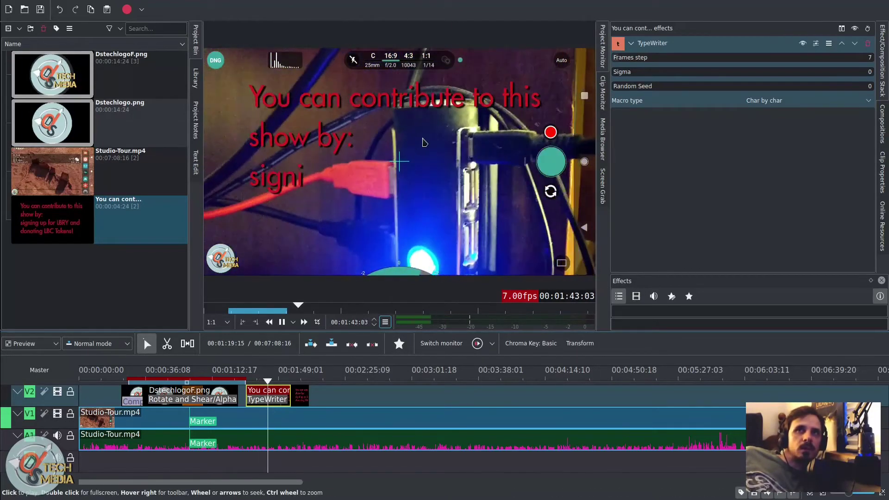
left_click(774, 103)
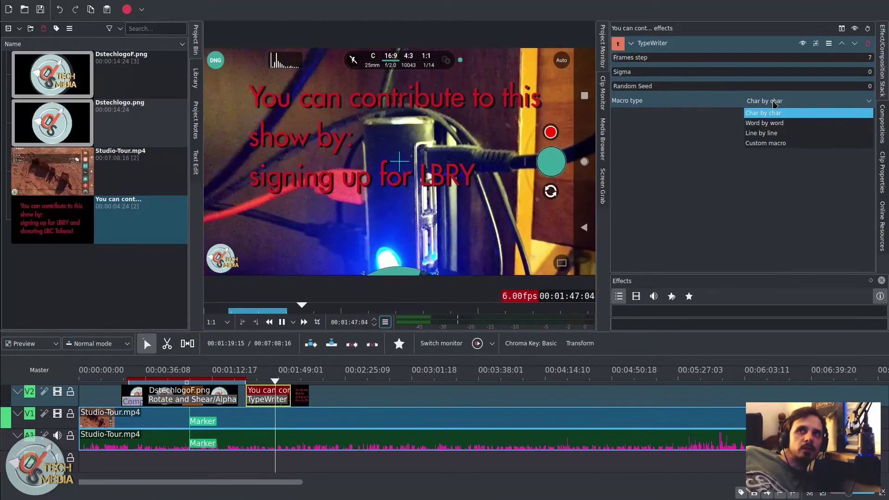
left_click(674, 135)
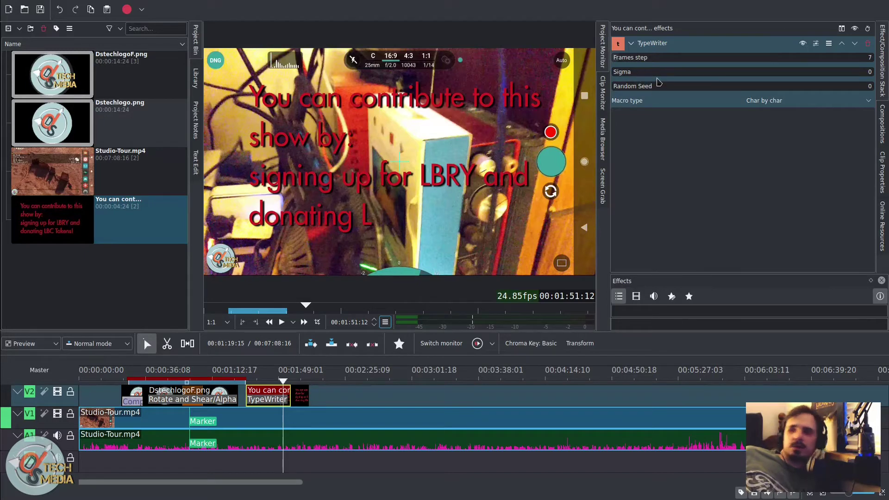
Replay the typewriter animation and switch the Macro type to Line by line, then Custom macro.
scroll(750, 107, "down", 1)
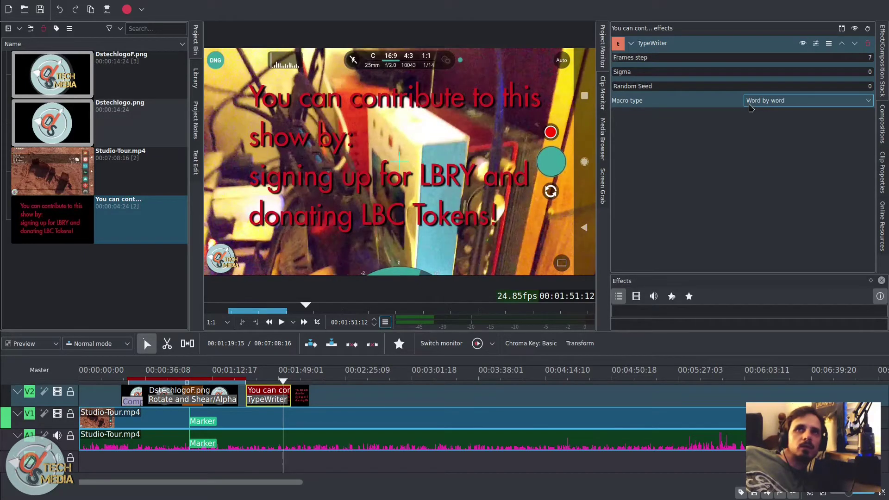
left_click(247, 378)
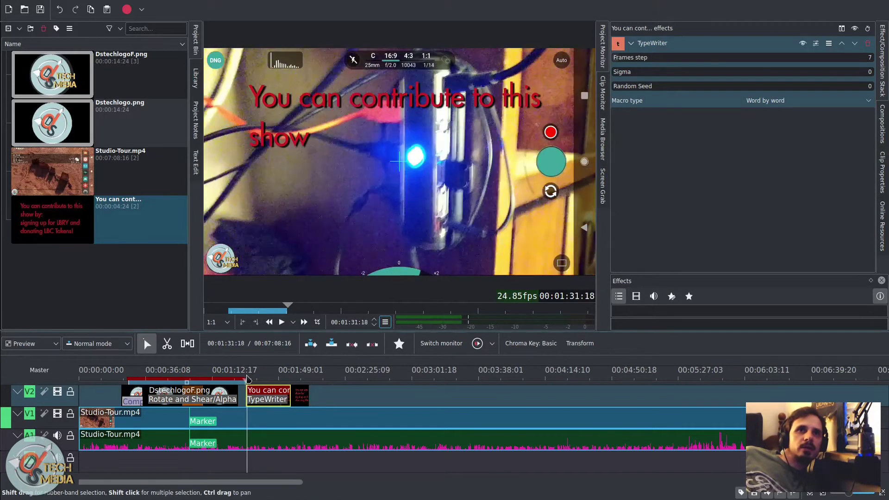
key("space")
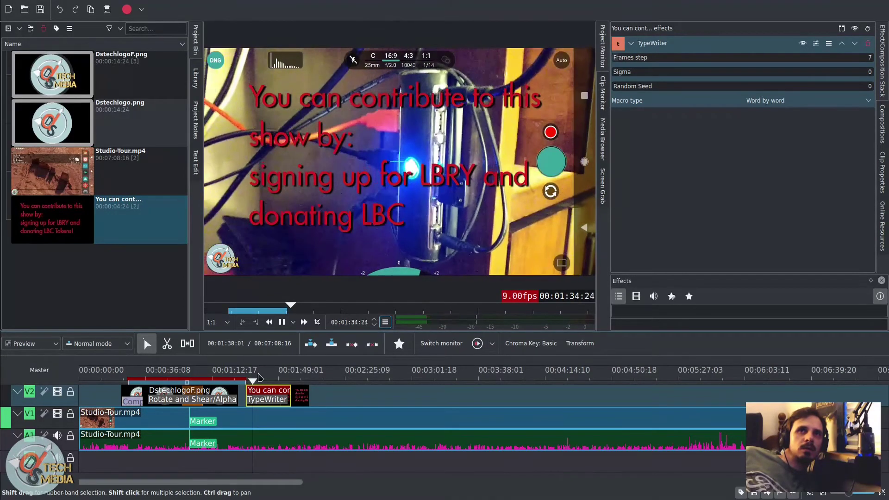
left_click(247, 380)
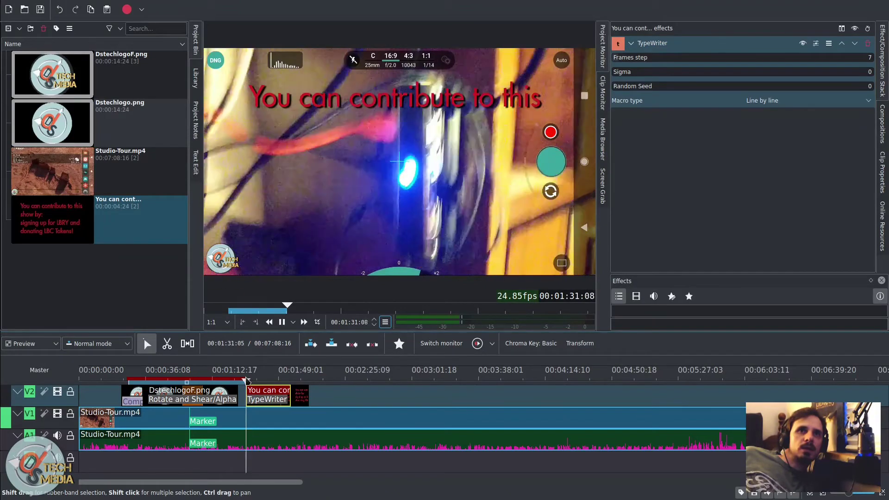
scroll(772, 104, "down", 1)
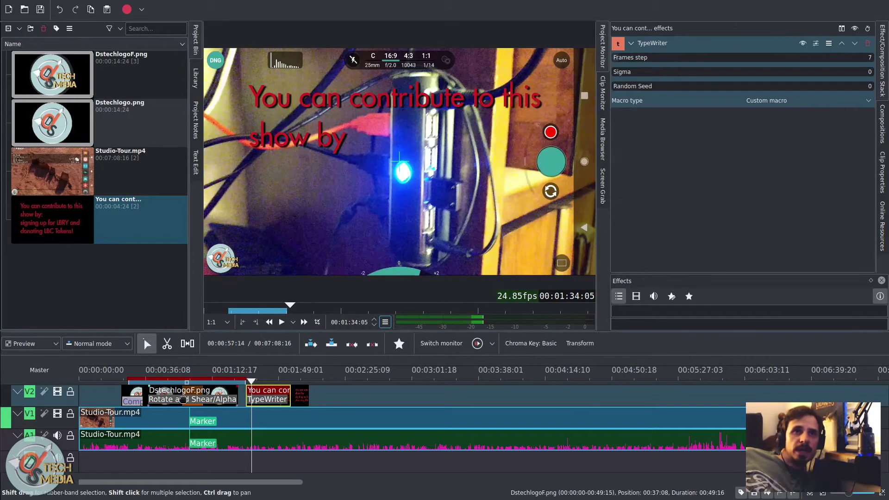
Play the strobing logo clip at the start of V2.
left_click(132, 390)
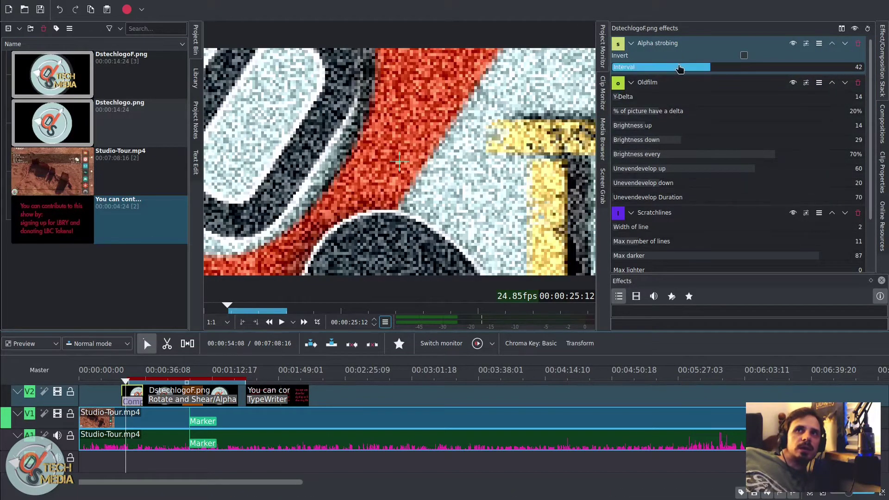
left_click(123, 381)
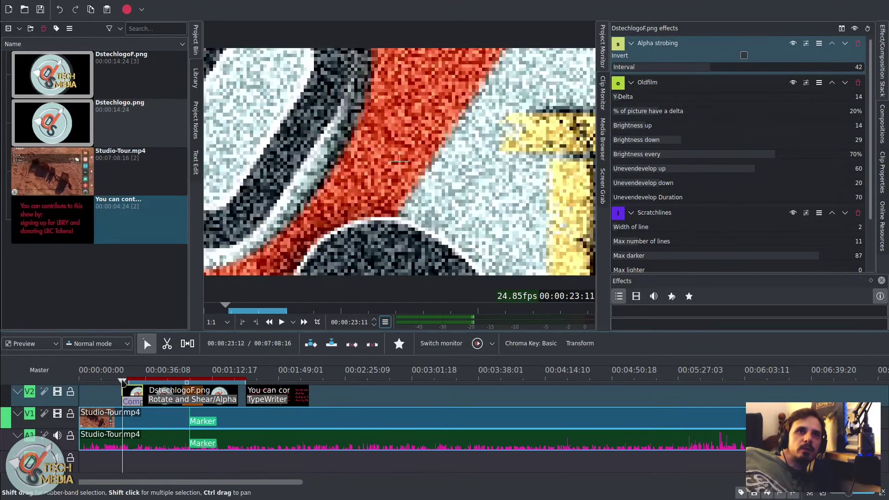
key("space")
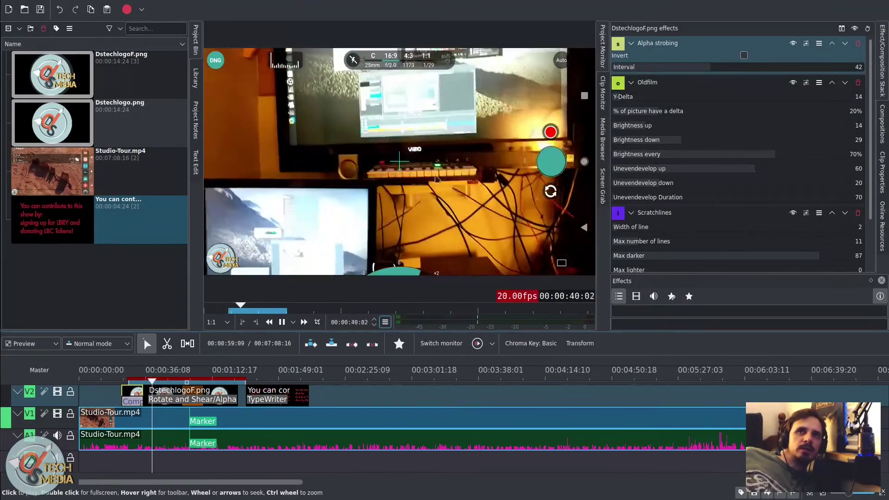
Raise the rotating DstechlogoF.png clip's Alpha strobing interval from 6 to 64, previewing as it changes.
left_click(183, 395)
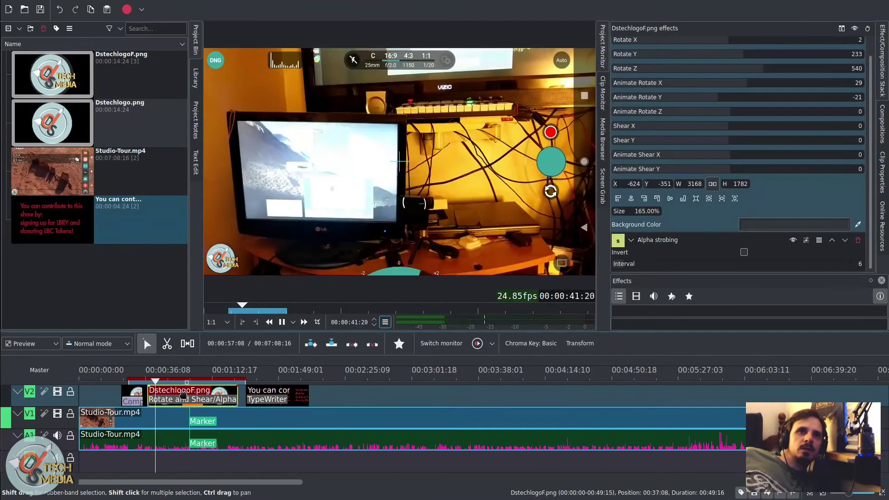
key("space")
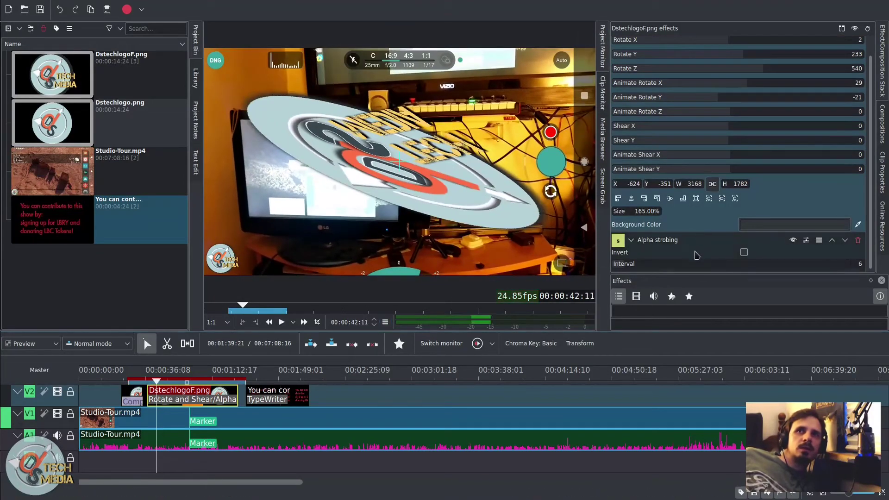
left_click_drag(645, 269, 679, 266)
key("space")
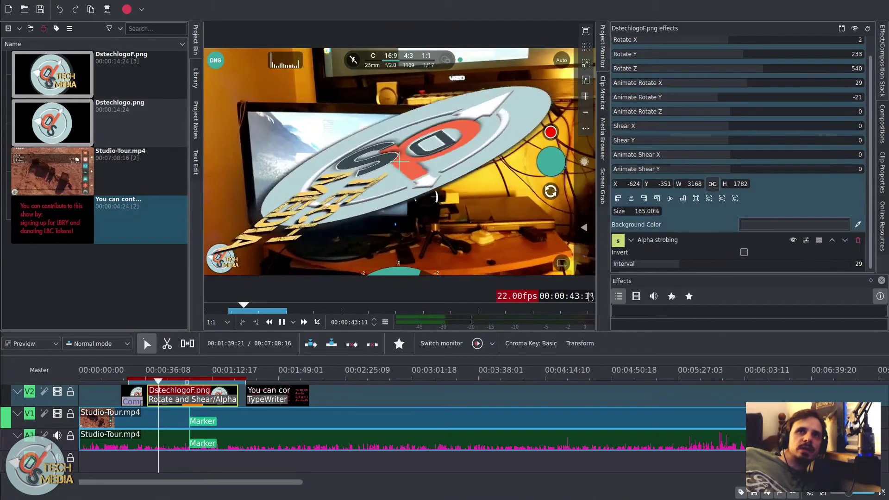
left_click_drag(679, 265, 763, 265)
key("space")
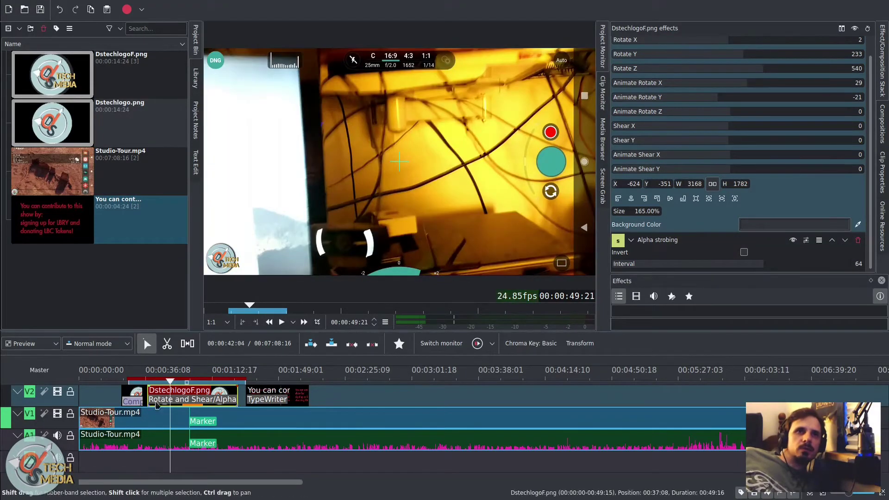
Drag the right edge of V2's Composite and transform composition to lengthen it, then reselect it.
scroll(119, 416, "up", 3)
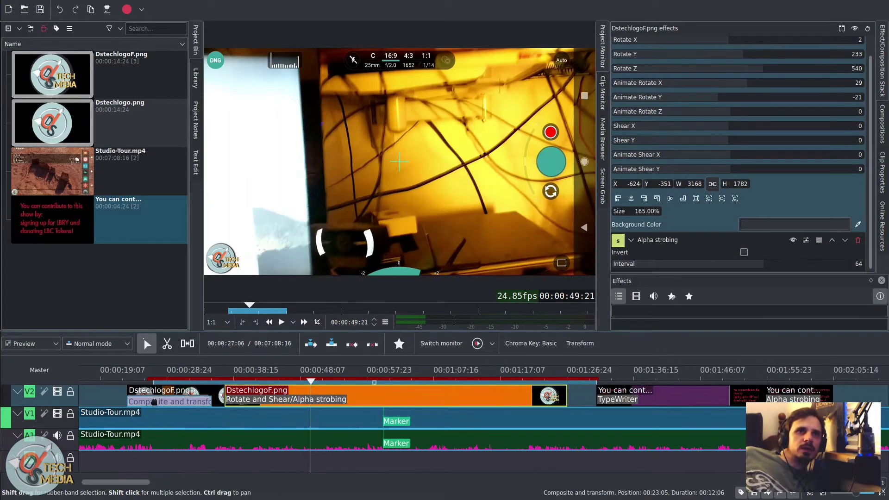
left_click(154, 402)
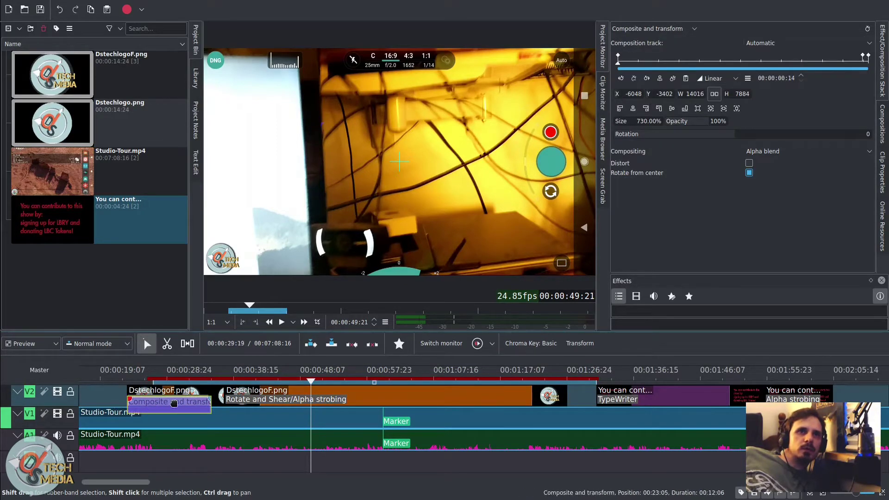
left_click_drag(205, 406, 217, 407)
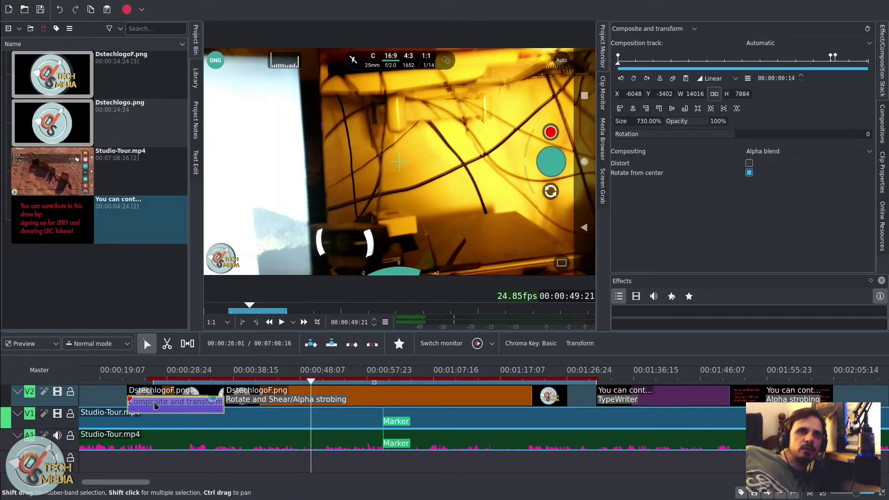
left_click(109, 395)
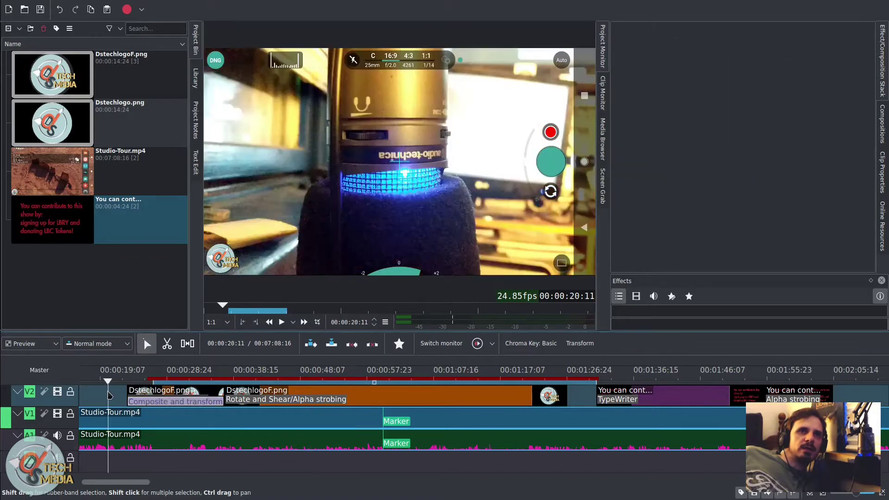
left_click(111, 394)
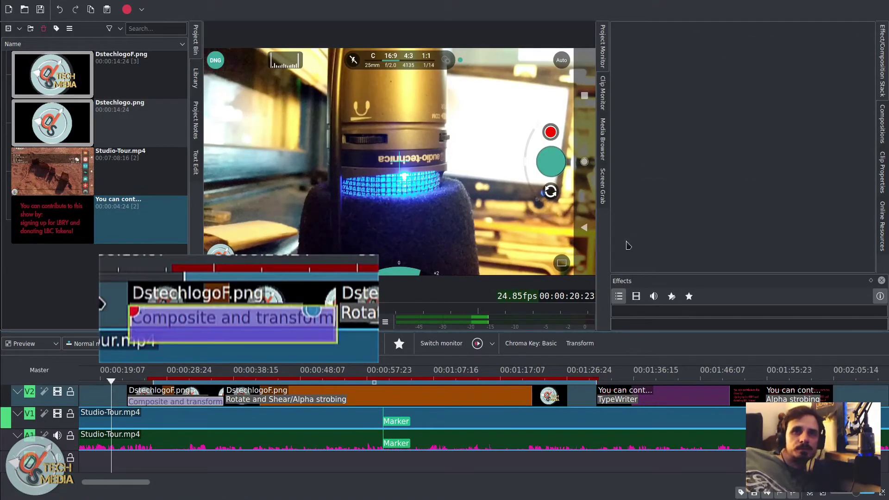
left_click(176, 402)
Add keyframes to the Composite and transform composition, starting with one at 00:00:02:01.
left_click_drag(609, 131, 586, 131)
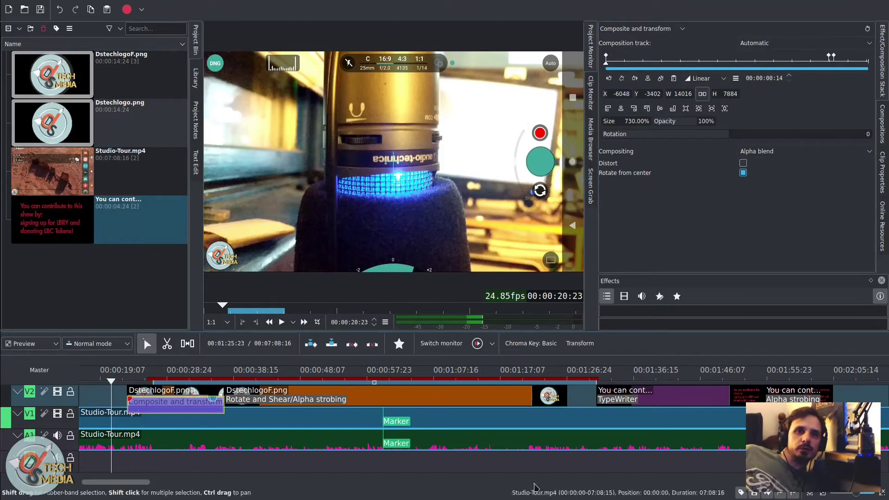
left_click(616, 66)
scroll(616, 67, "down", 5)
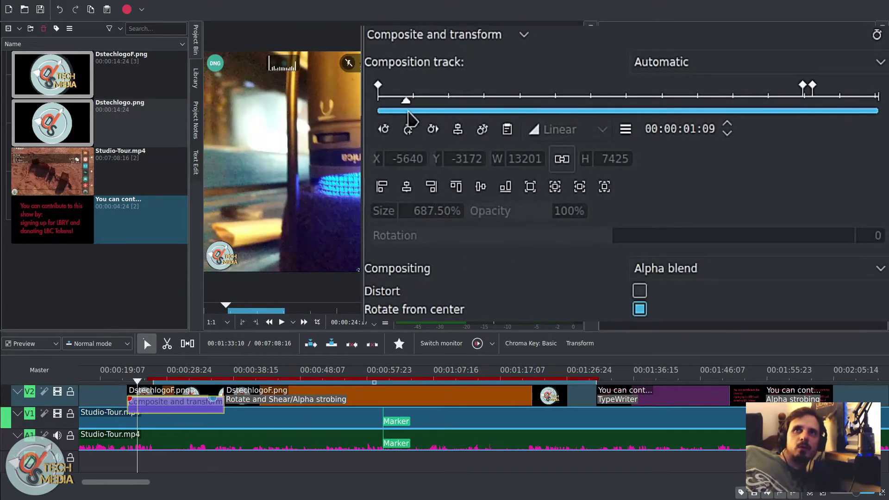
scroll(410, 122, "down", 4)
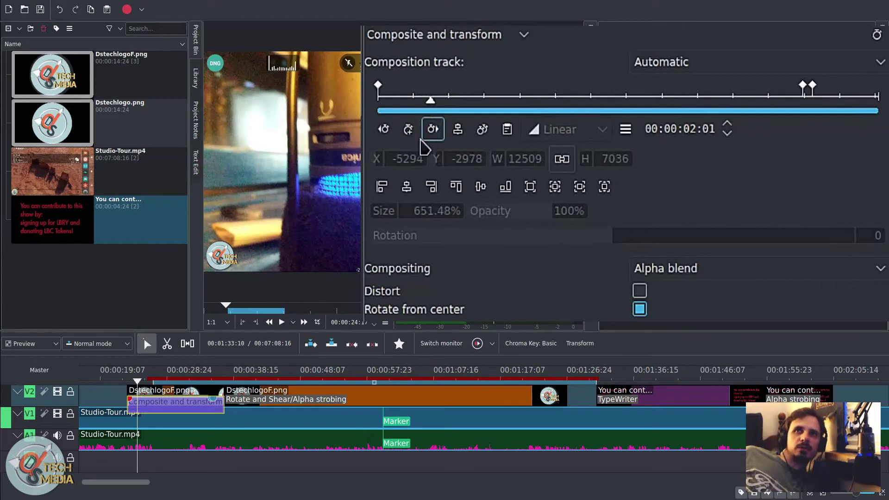
left_click(382, 131)
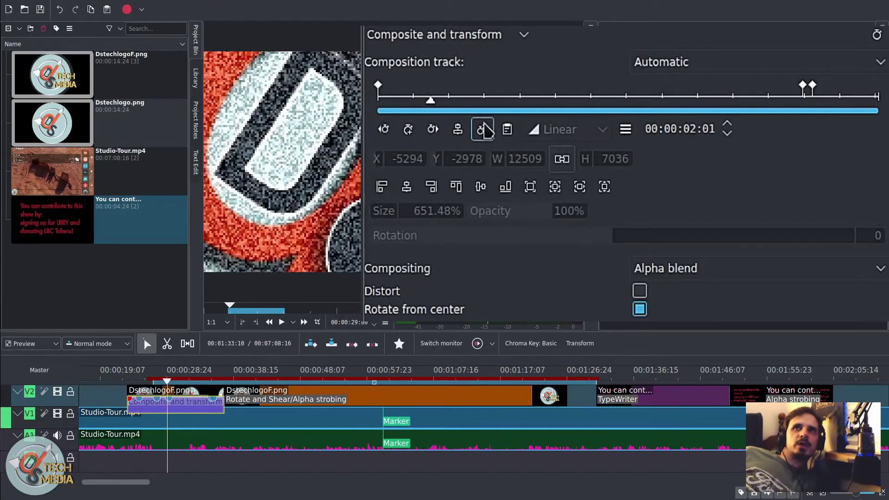
left_click(582, 95)
Move the 02:01 keyframe to 02:04, shift the 04:15 and 06:08 keyframes later, and add another.
left_click(522, 86)
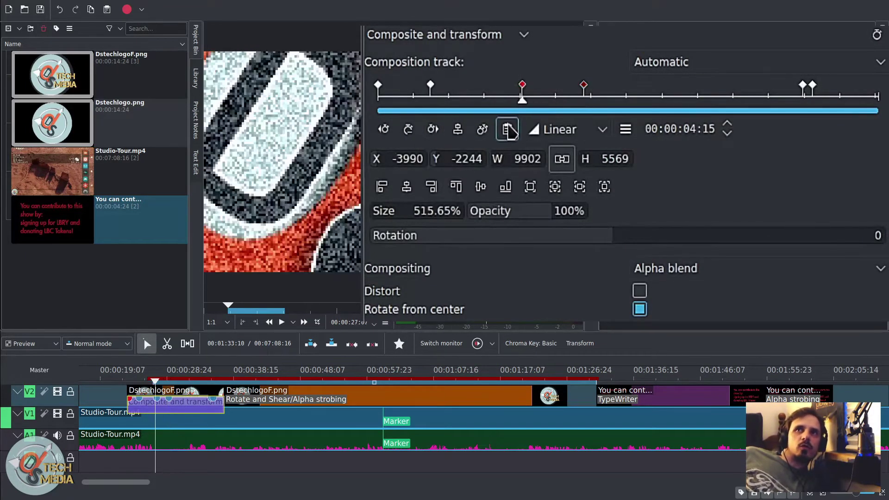
left_click_drag(431, 87, 439, 106)
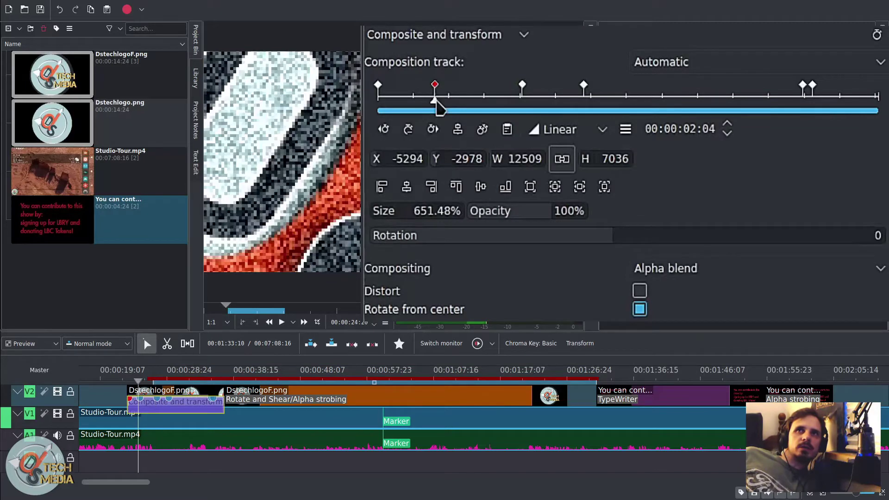
left_click(522, 87)
left_click(584, 86)
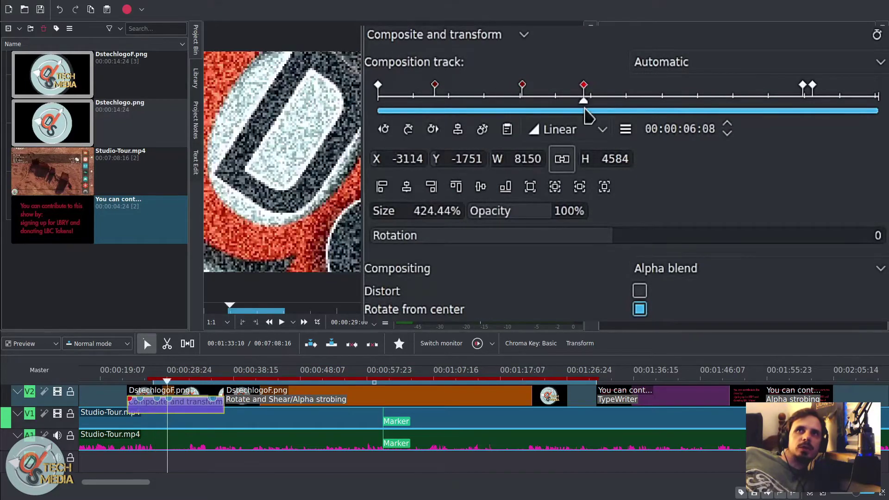
left_click_drag(584, 88, 617, 123)
double_click(463, 85)
left_click_drag(463, 84, 811, 87)
Try moving the 06:22 keyframe to 08:11 and 09:16, then put it back.
left_click_drag(628, 100, 602, 100)
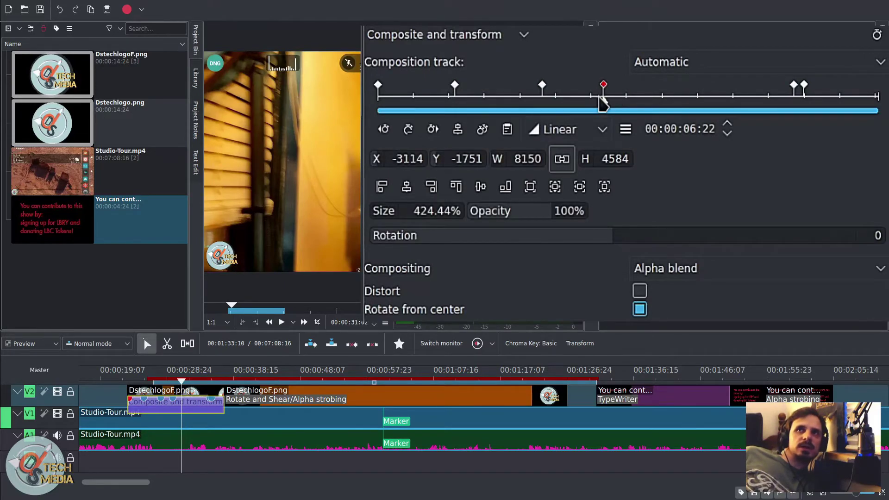
left_click(661, 100)
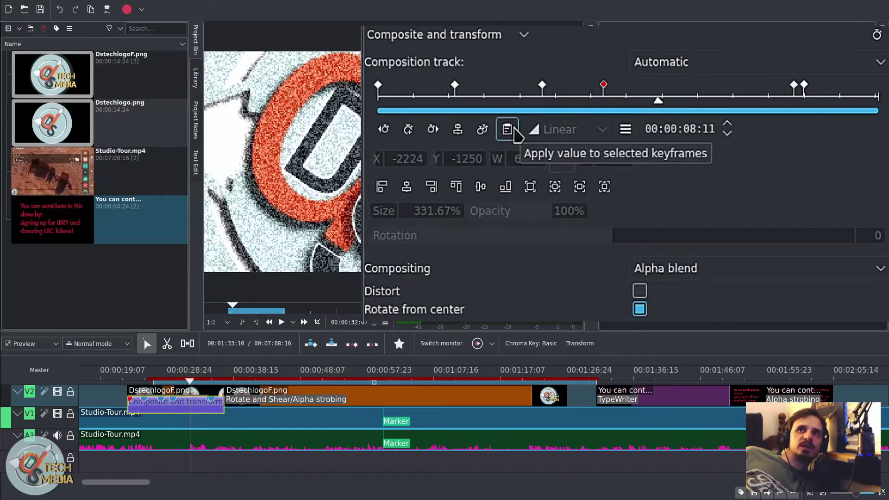
left_click(461, 130)
left_click(465, 130)
left_click(690, 104)
Open and cancel Copy keyframe parameters, then show track V1's Position and Zoom effect.
left_click(674, 78)
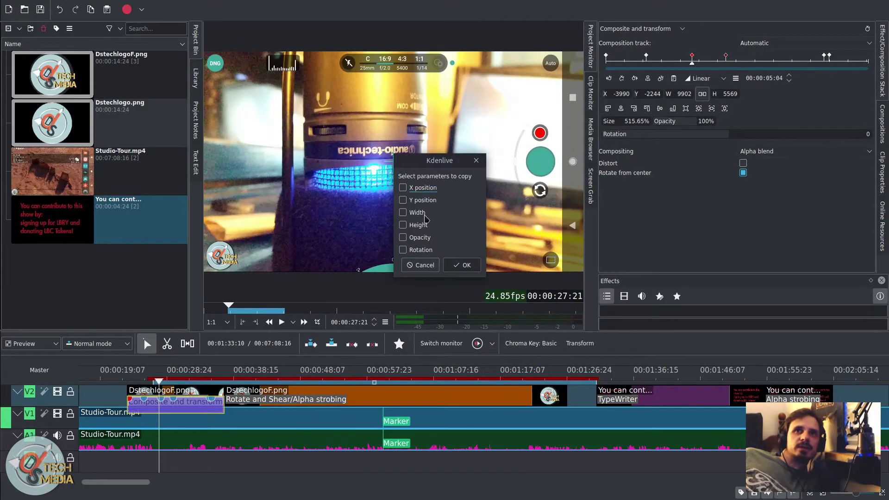
left_click_drag(442, 168, 471, 173)
left_click(452, 272)
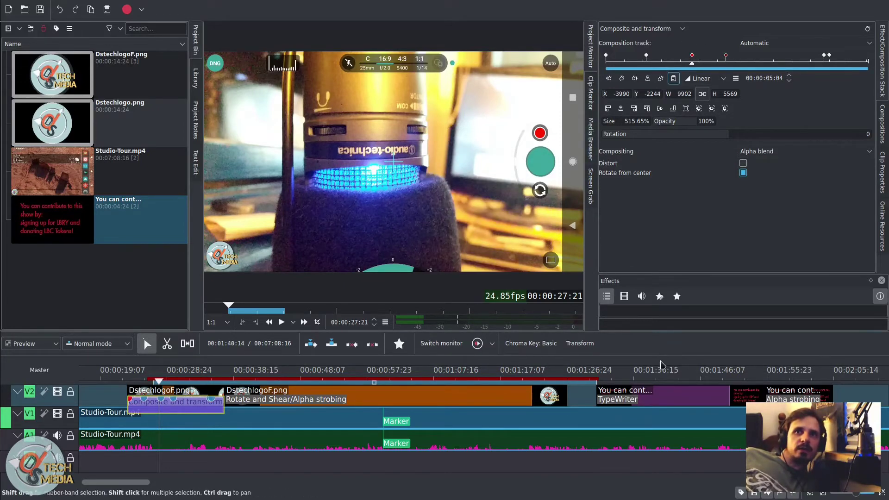
left_click(331, 343)
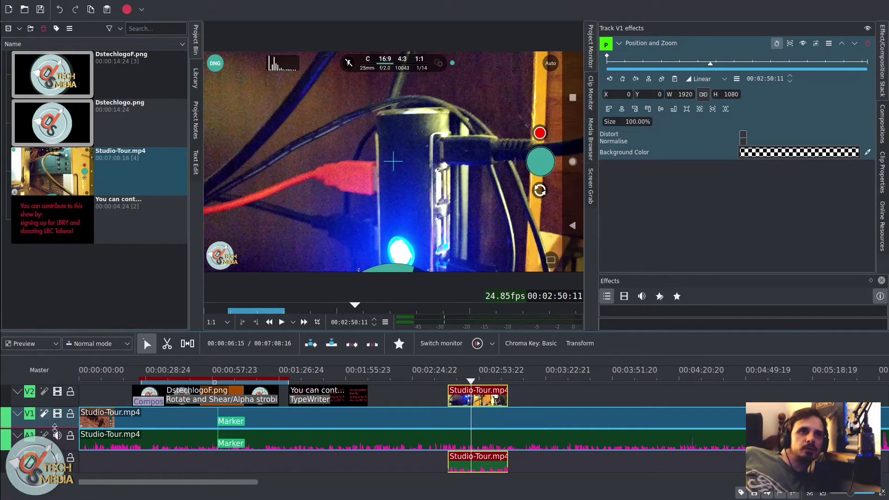
Reselect track V1, turn off keyframes for Position and Zoom, and limit it to a zone.
left_click(64, 440)
left_click(70, 424)
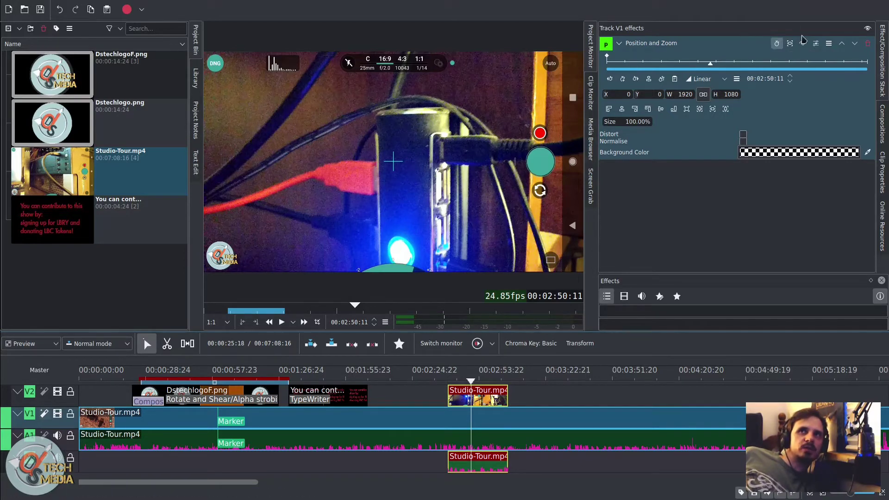
left_click(777, 46)
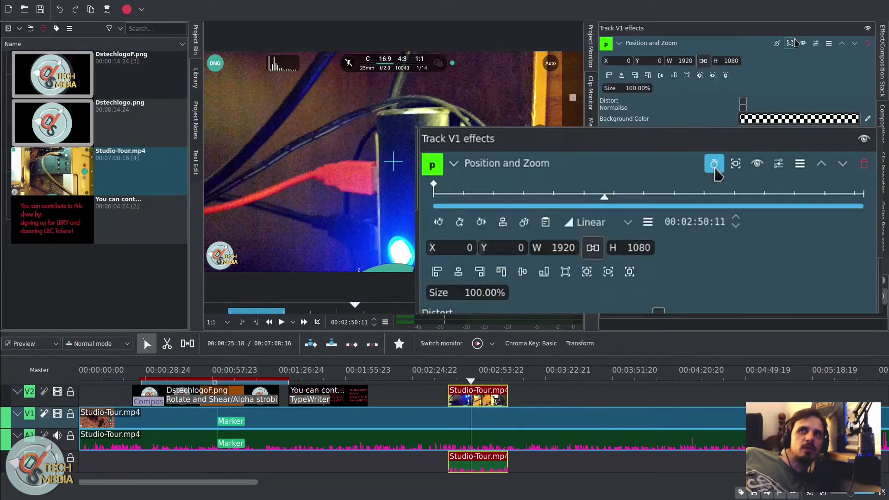
left_click(790, 43)
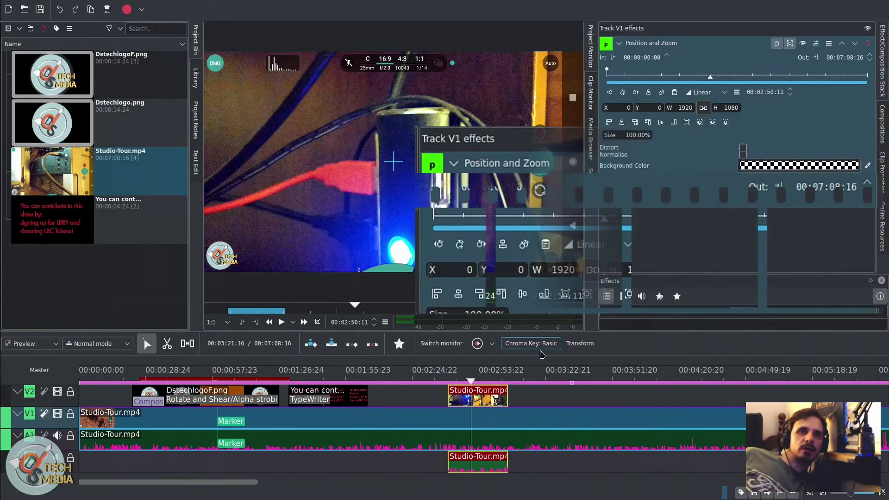
Drag the V1 effect zone to span 00:02:40:10 to 00:03:06:13.
scroll(511, 369, "down", 3)
left_click(263, 378)
left_click_drag(263, 381, 401, 382)
left_click_drag(587, 382, 240, 381)
scroll(228, 375, "up", 3)
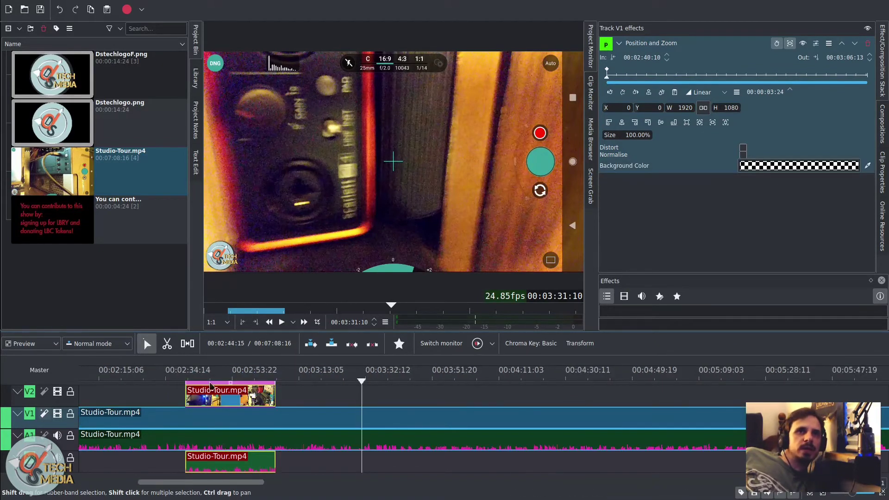
left_click(232, 379)
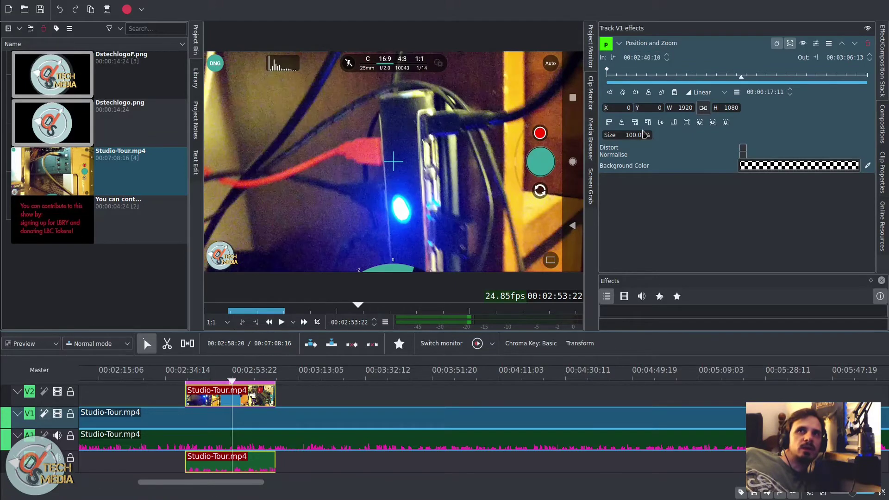
Set the zoom size to 155%, delete the V2/A2 Studio-Tour.mp4 clips, and check Master effects.
left_click(636, 135)
key("Delete")
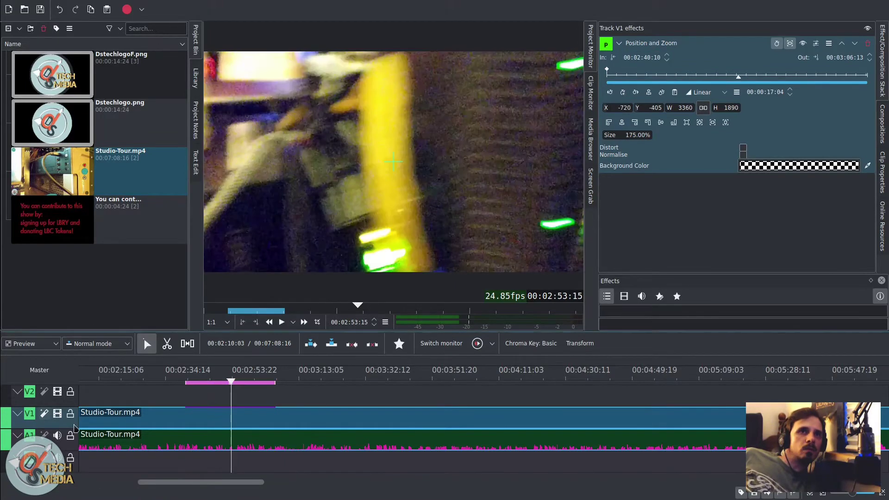
scroll(575, 97, "down", 2)
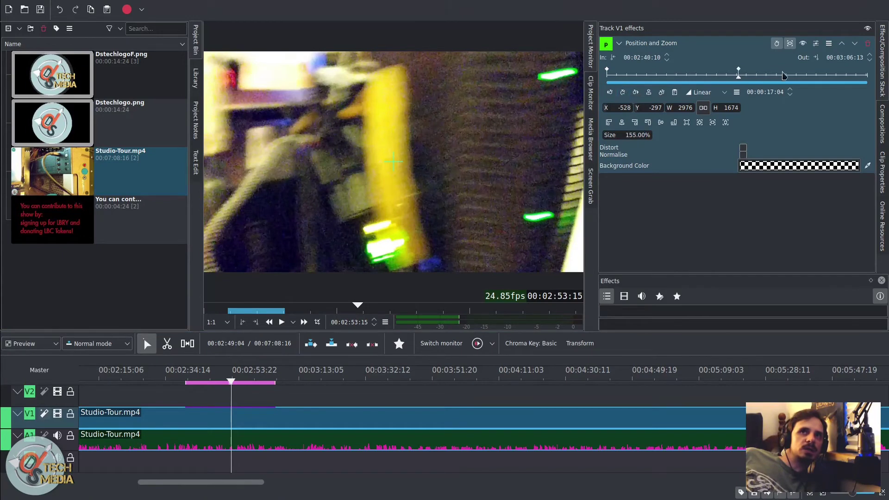
left_click(247, 378)
left_click(39, 370)
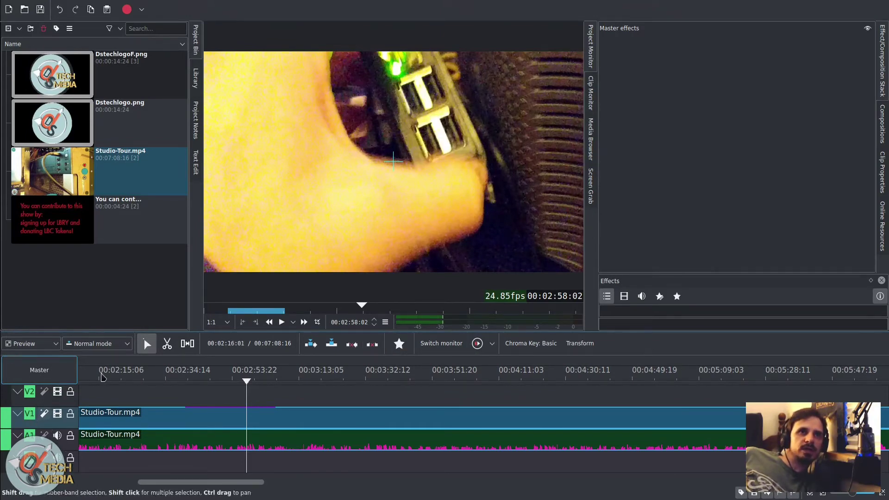
left_click(202, 392)
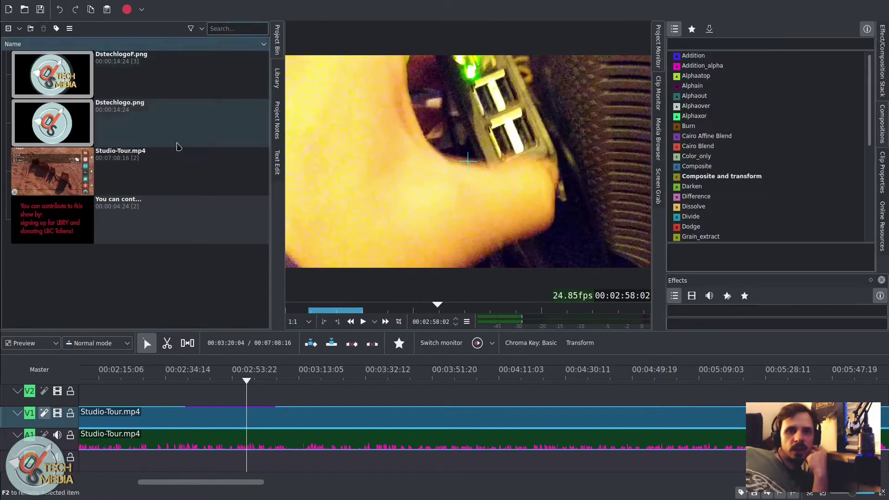
Open the Text Edit speech panel and its Speech To Text model configuration.
left_click(278, 163)
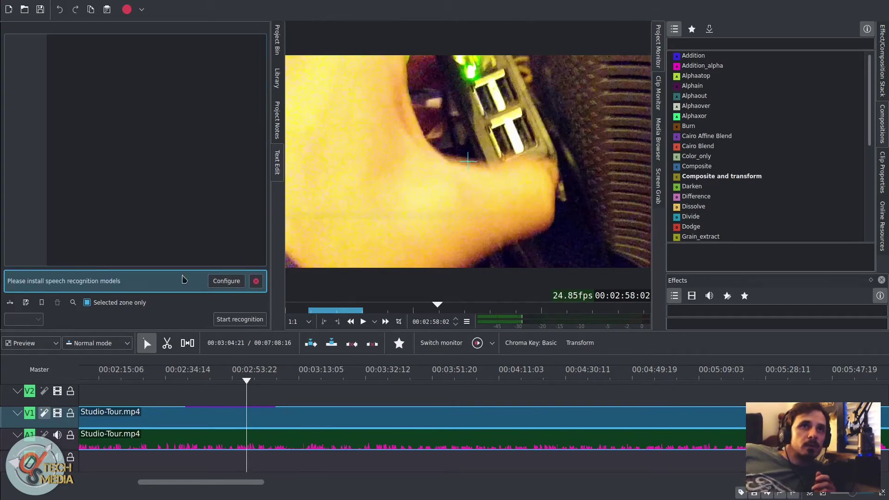
left_click(225, 280)
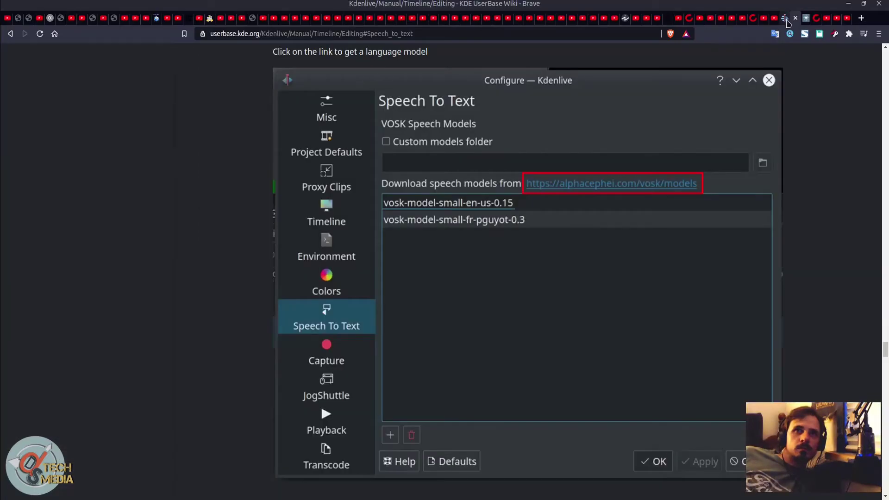
Scroll the KDE UserBase page to the Speech to text section and highlight the Install Python line.
scroll(595, 258, "up", 7)
double_click(284, 171)
left_click(317, 229)
triple_click(306, 212)
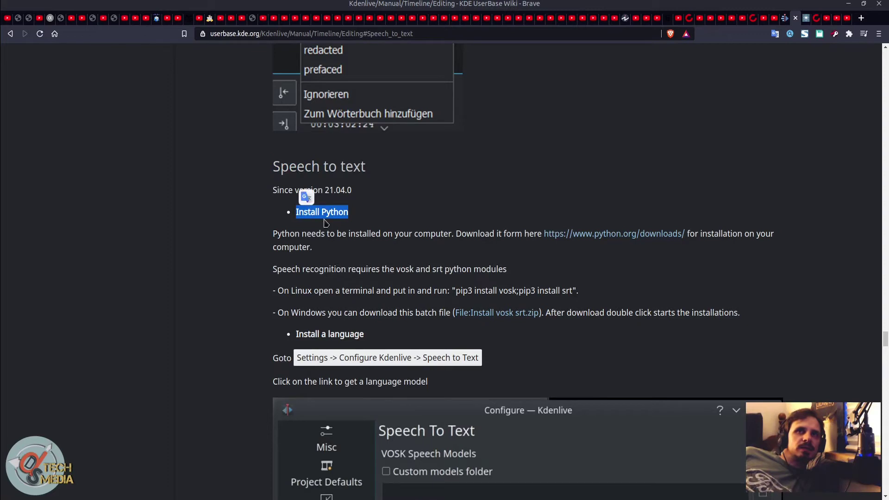
left_click(342, 230)
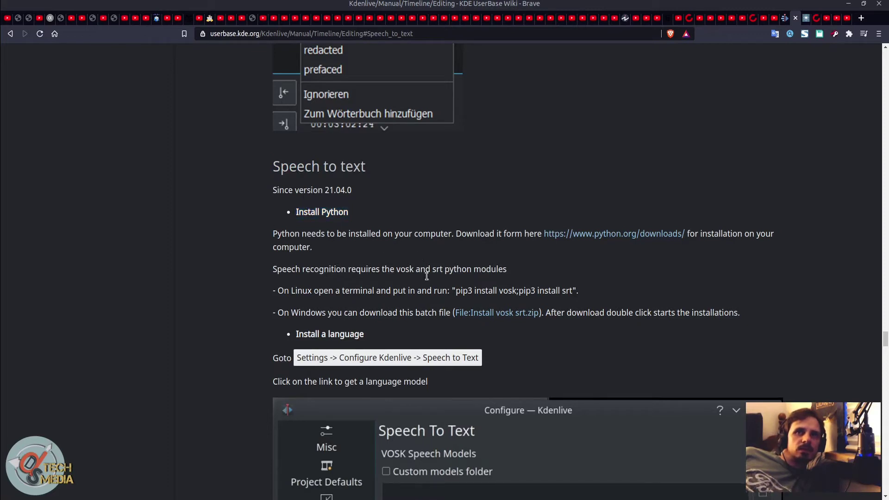
scroll(429, 286, "down", 2)
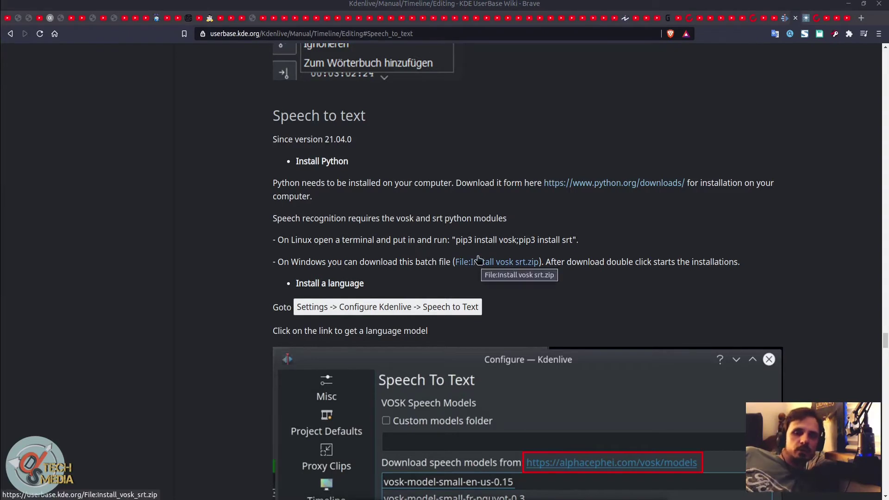
Run 'pip3 install vosk;pip3 install srt' in the terminal, rerunning until vosk 0.3.27 installs.
key("alt+Tab")
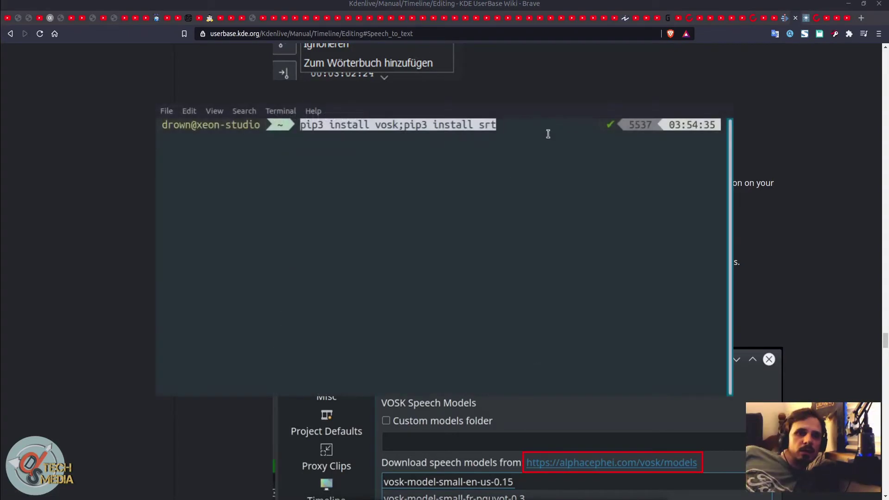
key("Return")
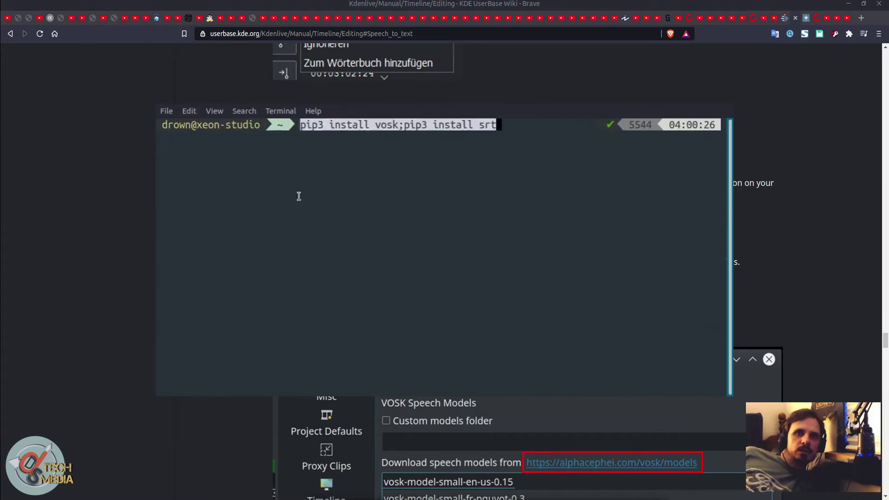
key("Return")
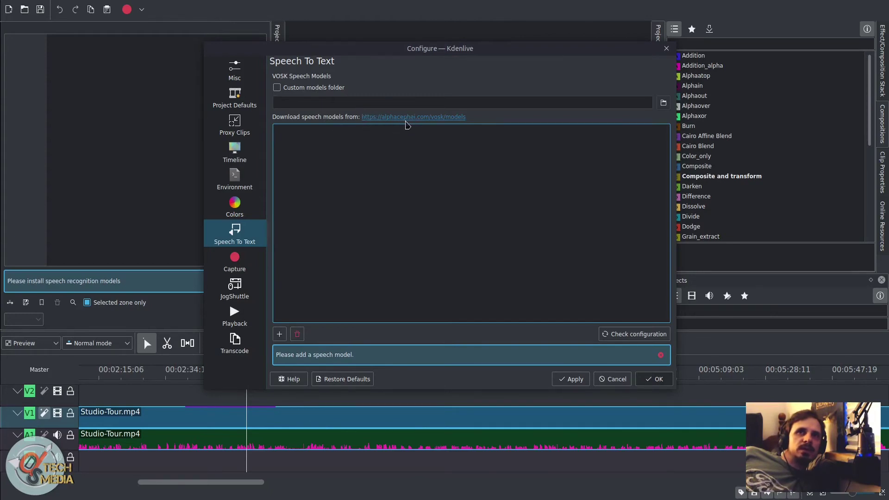
Add vosk-model-en-us-daanzu-20200905 from the alphacephei models page to the model list and download it.
left_click(407, 121)
scroll(403, 248, "down", 1)
scroll(254, 255, "up", 1)
scroll(409, 204, "down", 2)
scroll(250, 245, "down", 1)
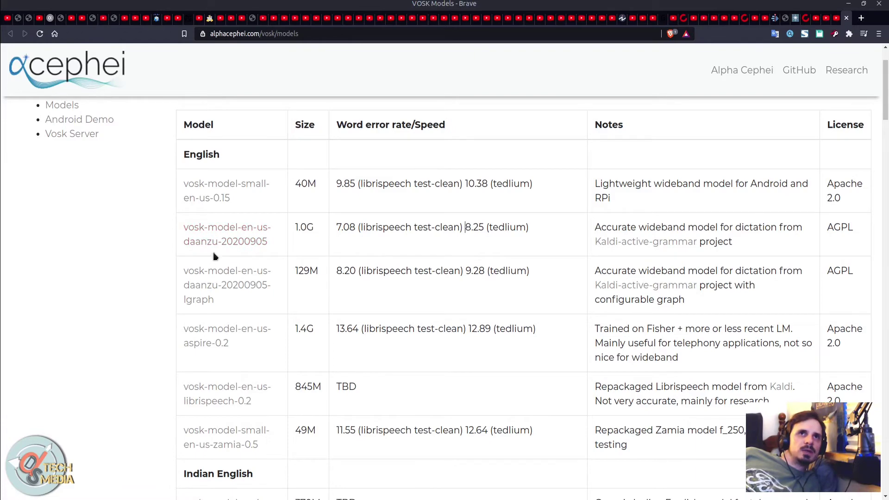
left_click_drag(417, 3, 684, 62)
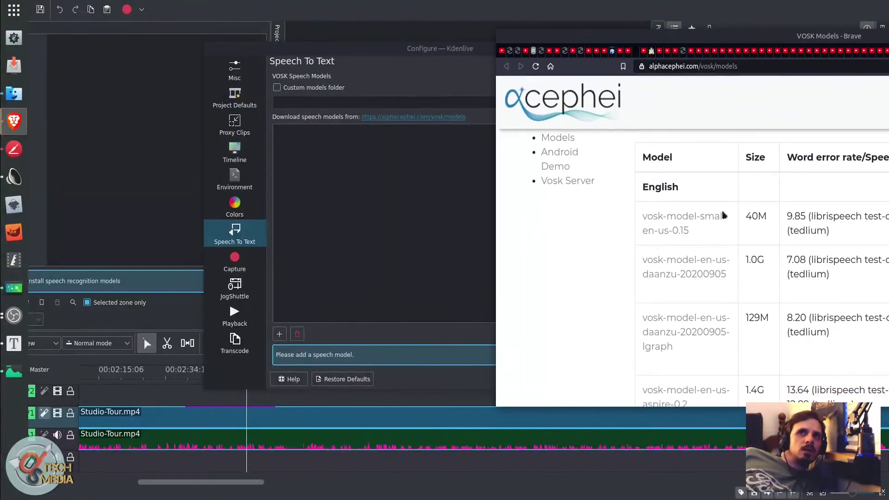
left_click_drag(694, 267, 328, 230)
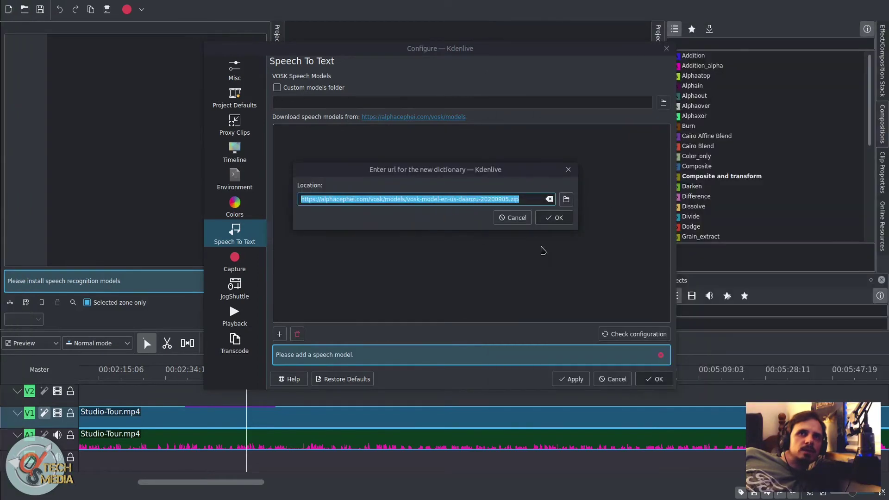
left_click(557, 223)
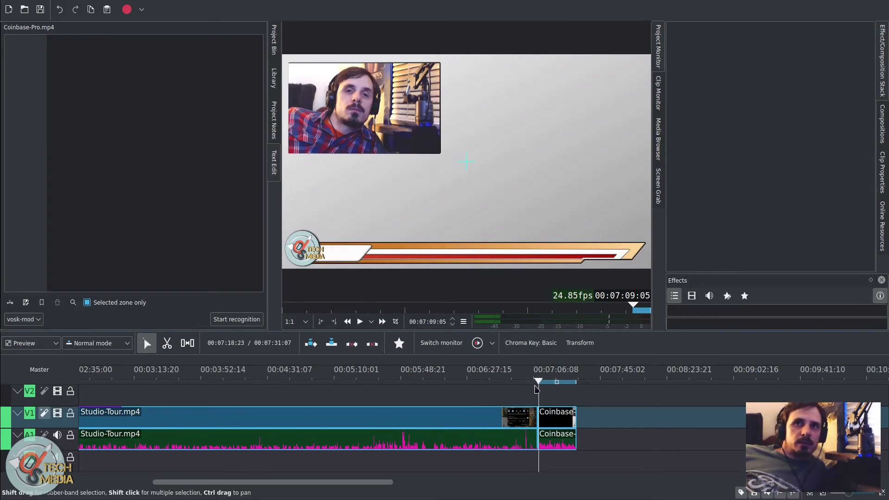
Put the playhead on the Coinbase-Pro.mp4 clip and run speech recognition on its audio.
left_click(549, 384)
mouse_move(551, 389)
left_mouse_down()
mouse_move(562, 388)
mouse_move(545, 393)
left_mouse_up()
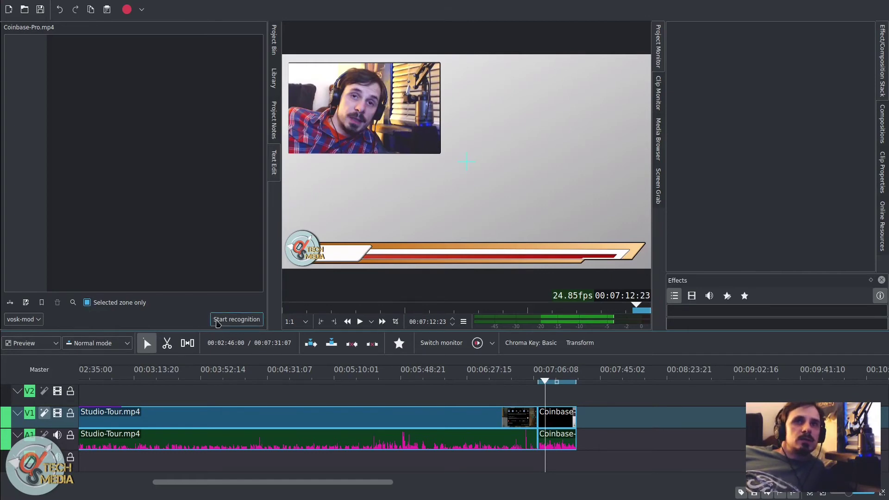
left_click(217, 322)
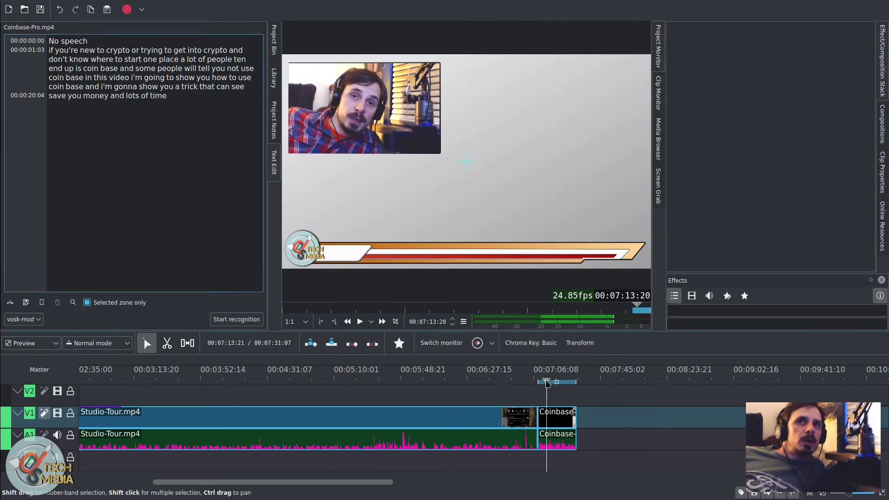
Play the transcribed passage from 00:07:08:04 to check it, then stop.
left_click(537, 383)
key("space")
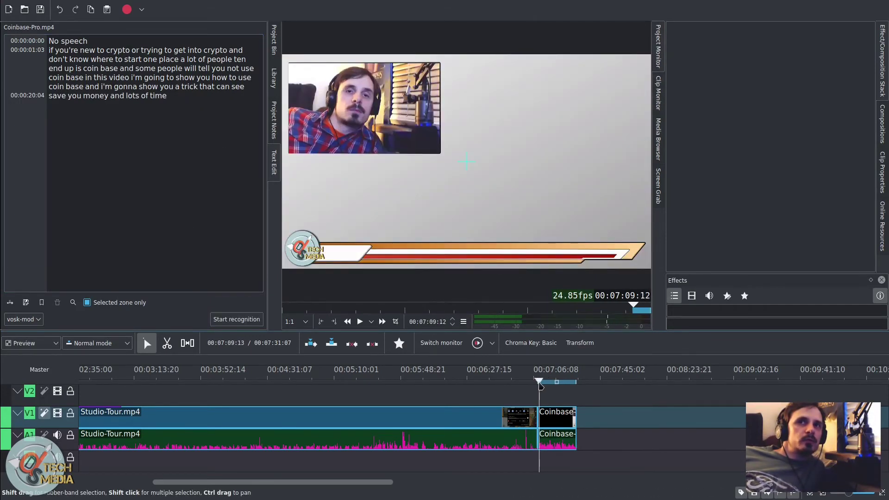
left_click(360, 321)
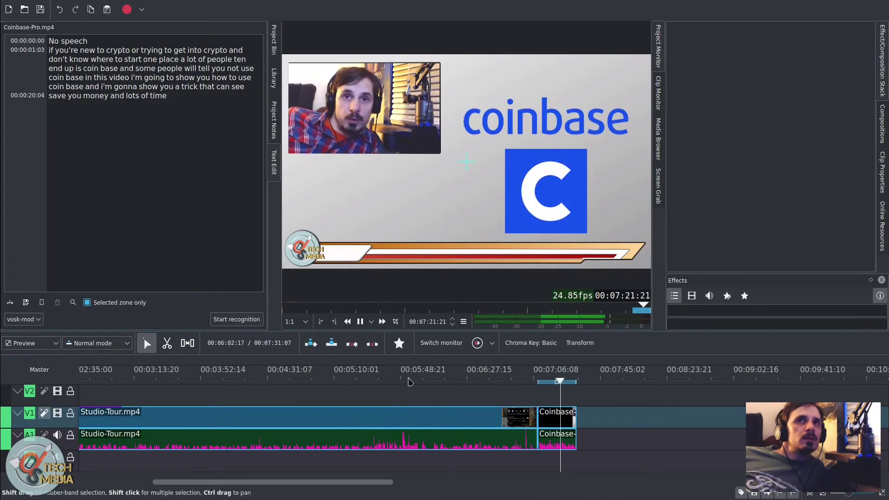
left_click(348, 149)
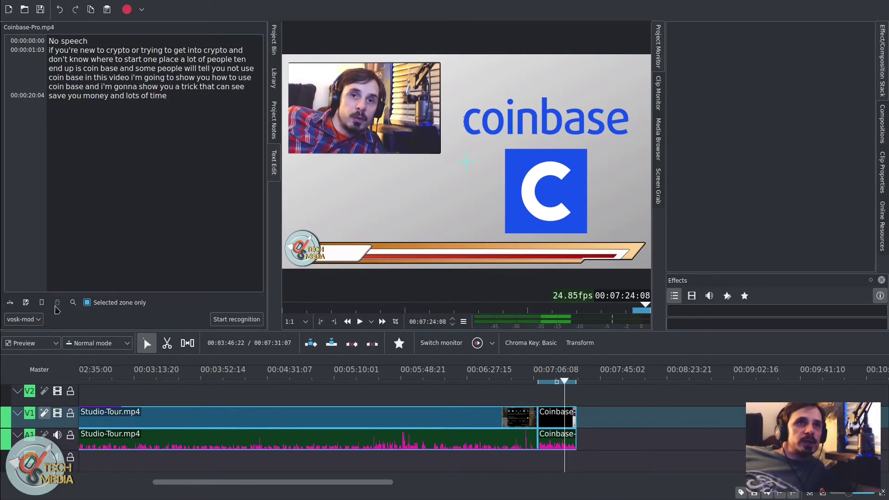
Load Coinbase-Pro.mp4 at the 00:00:20:04 transcript line, then narrow the dock and return to Project Bin.
left_click(194, 277)
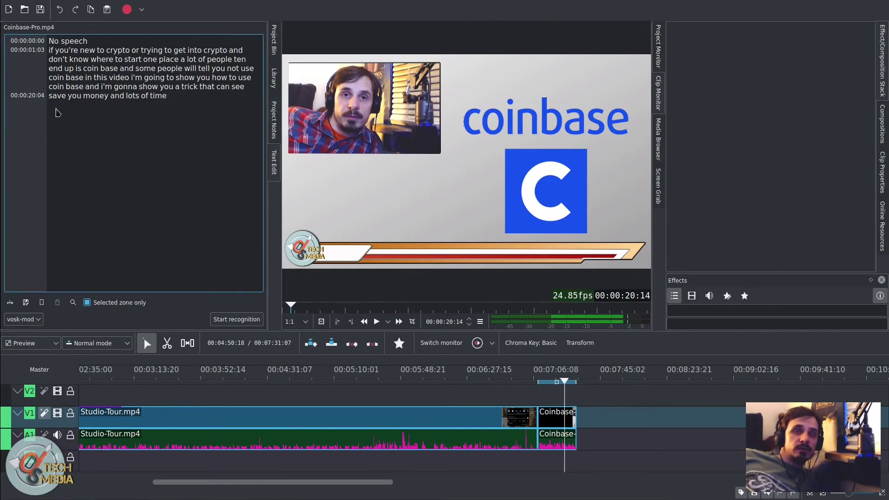
left_click_drag(167, 97, 27, 39)
left_click(104, 104)
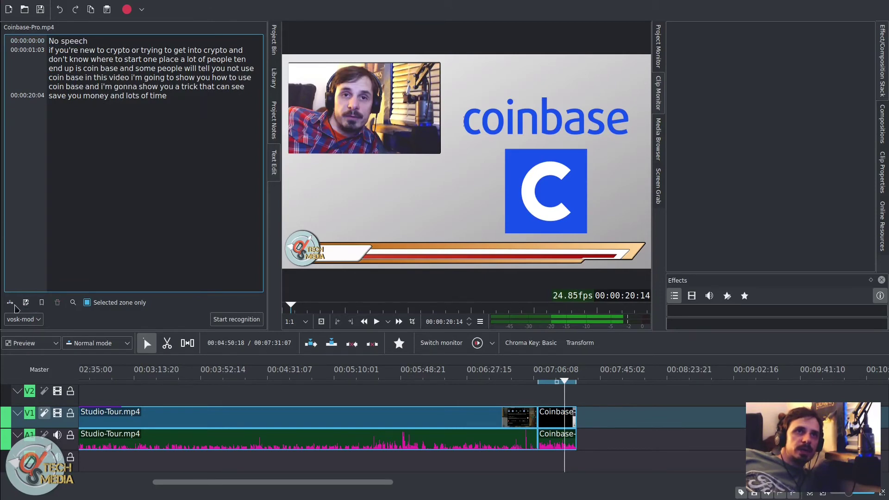
left_click(207, 98)
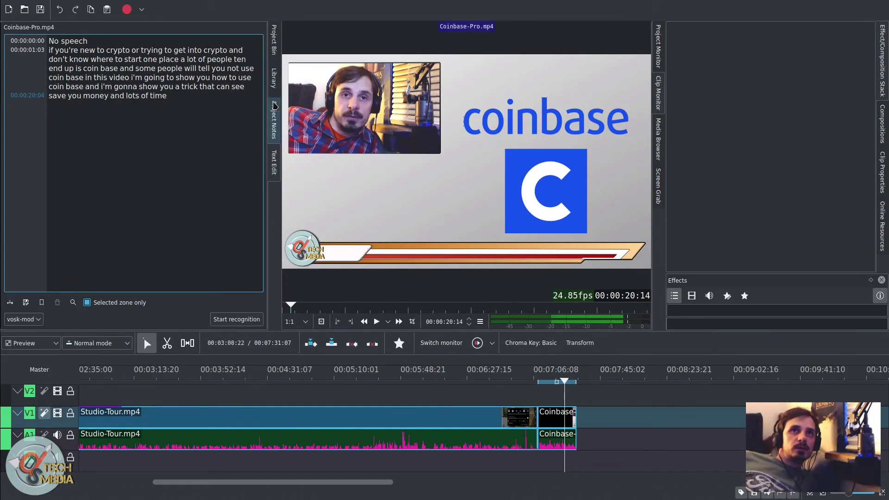
left_click_drag(280, 106, 252, 47)
left_click(245, 30)
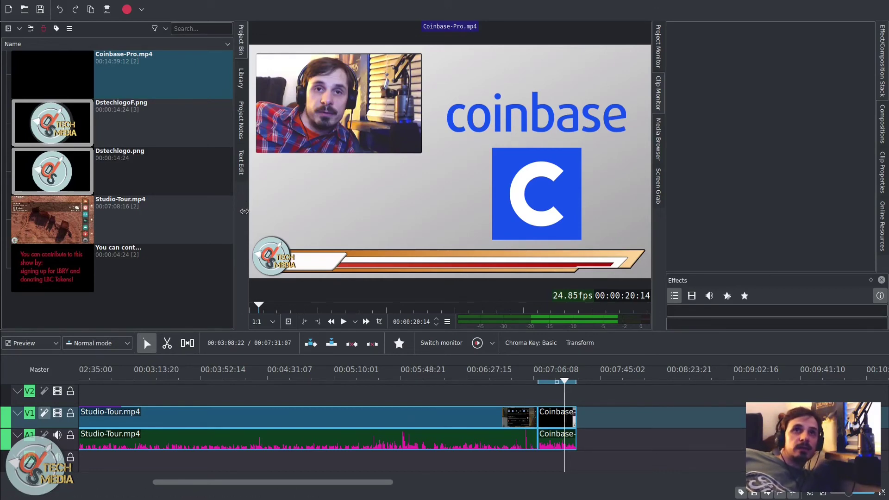
Drag the Project Bin splitter left so the Coinbase-Pro.mp4 monitor grows wider.
left_click_drag(244, 211, 218, 217)
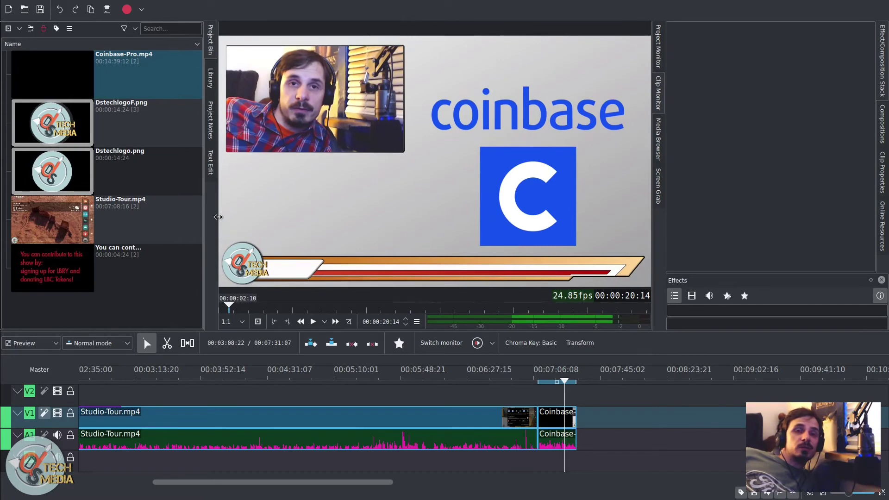